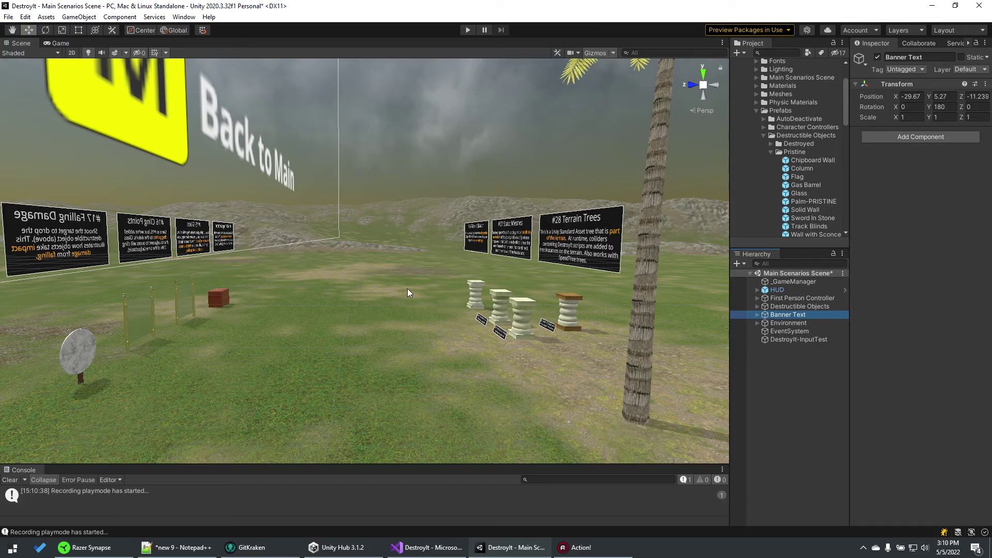
Collapse the Project folders and open the EVP5 Prefabs folder.
right_drag(424, 279, 446, 282)
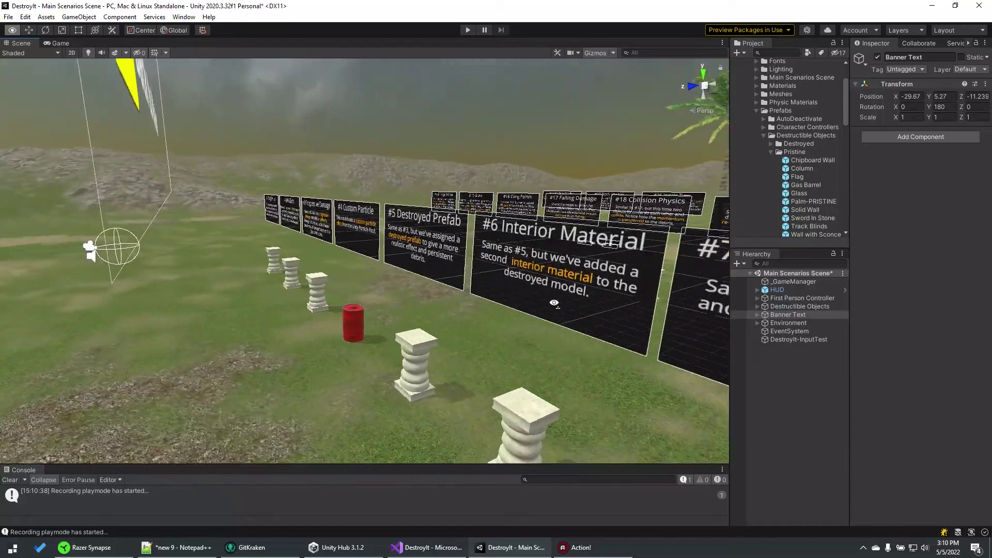
mouse_move(445, 282)
right_down()
mouse_move(610, 312)
mouse_move(582, 319)
right_up()
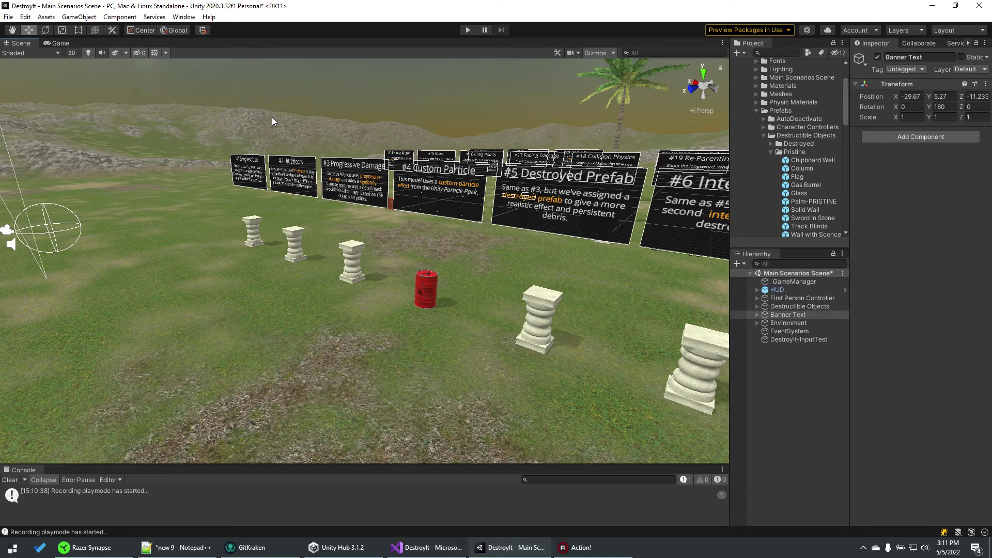
click(757, 110)
click(751, 81)
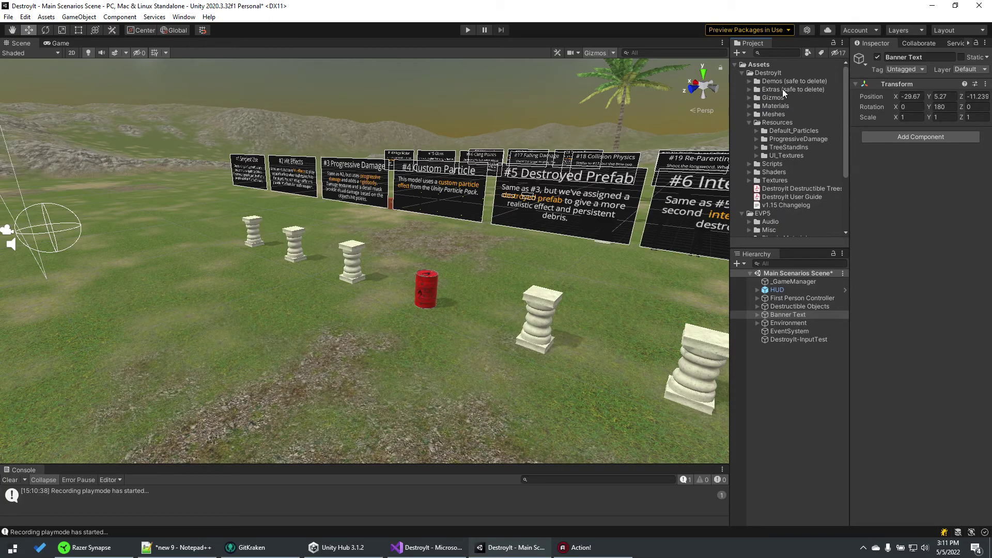
click(749, 123)
scroll(784, 150, down, 3)
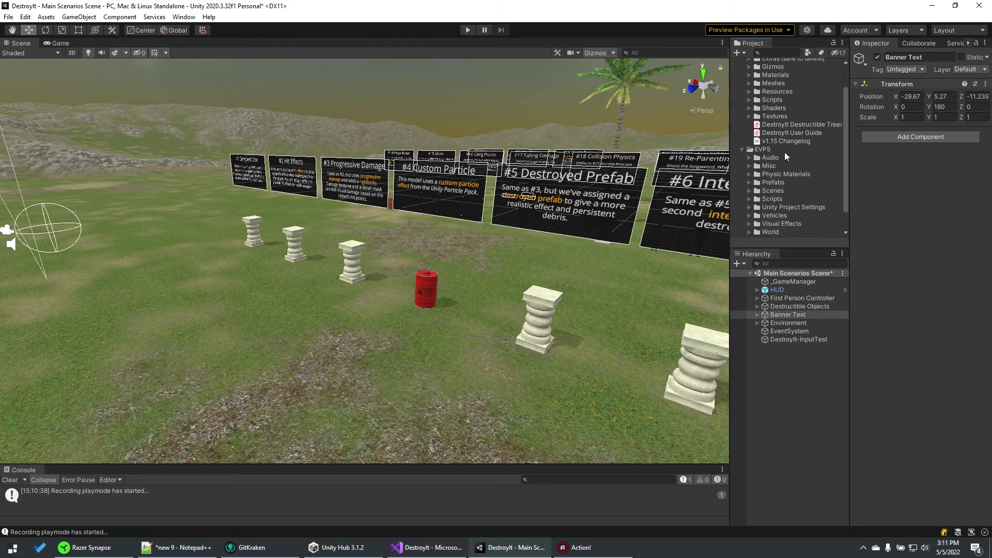
click(779, 125)
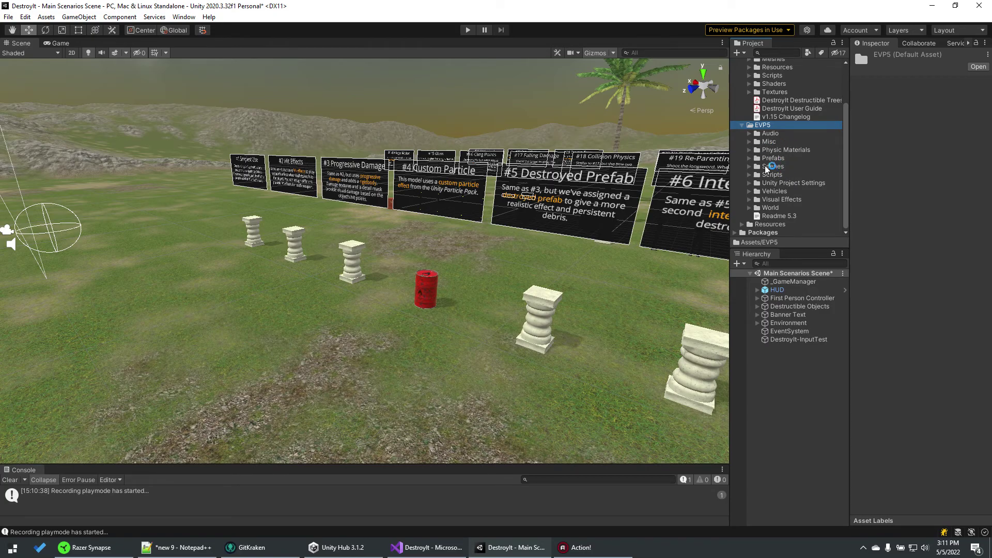
click(749, 158)
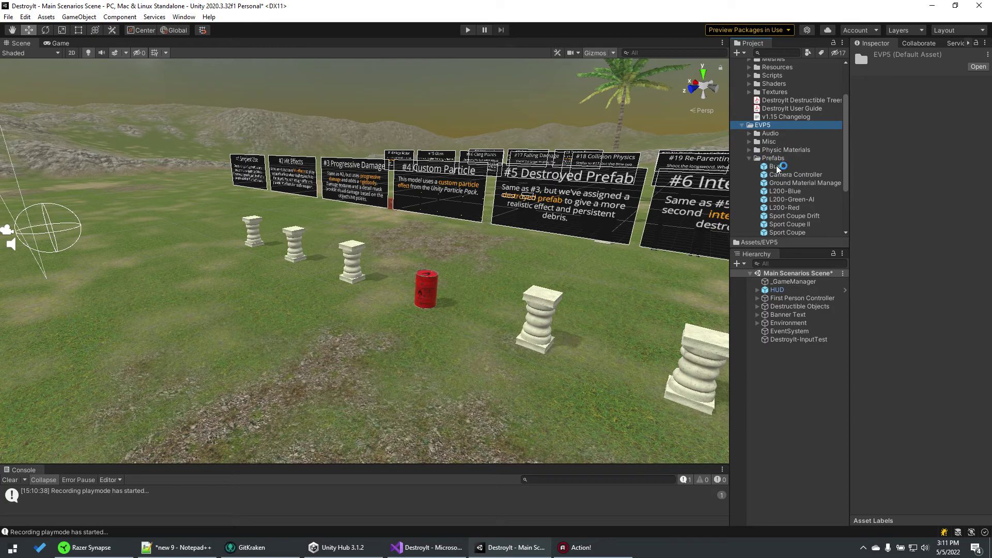
scroll(804, 175, down, 1)
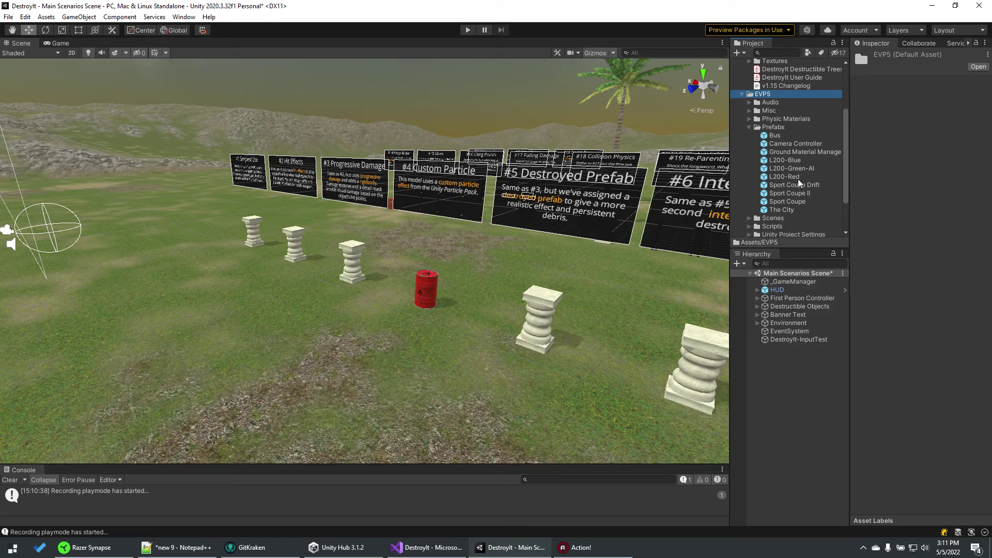
Place Sport Coupe Drift on the grass near the pillars and rotate it sideways.
drag(788, 189, 221, 327)
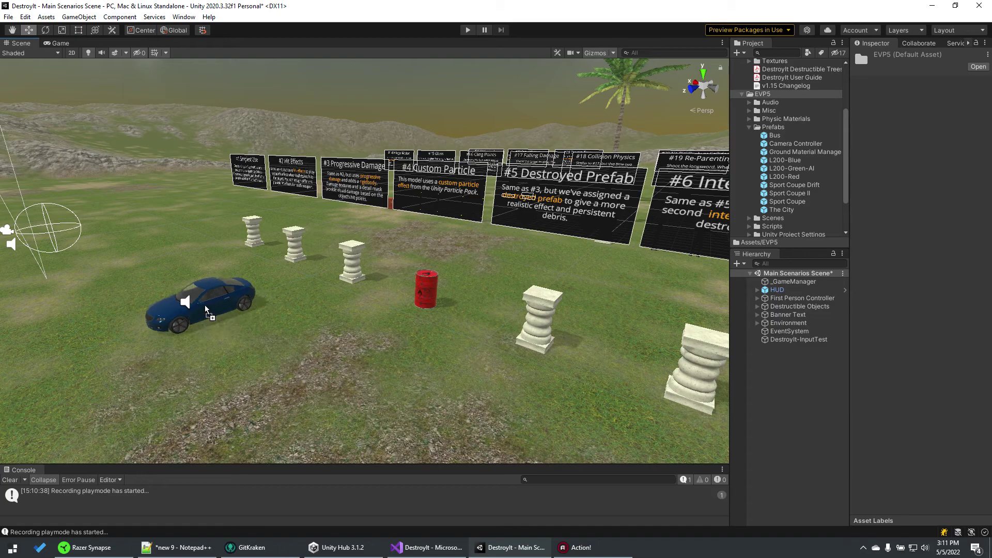
drag(221, 328, 212, 307)
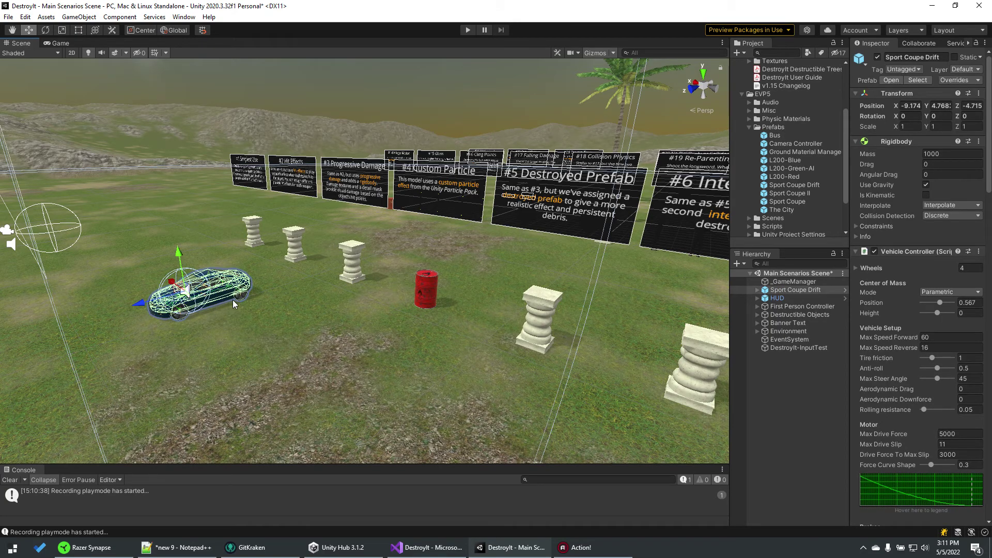
key(e)
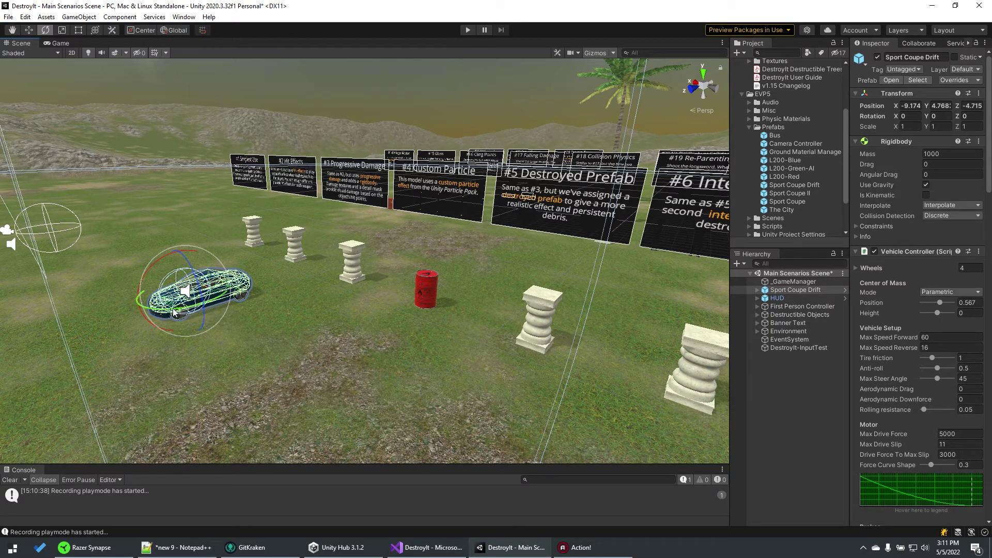
mouse_move(176, 313)
mouse_down()
mouse_move(87, 301)
mouse_move(12, 347)
mouse_up()
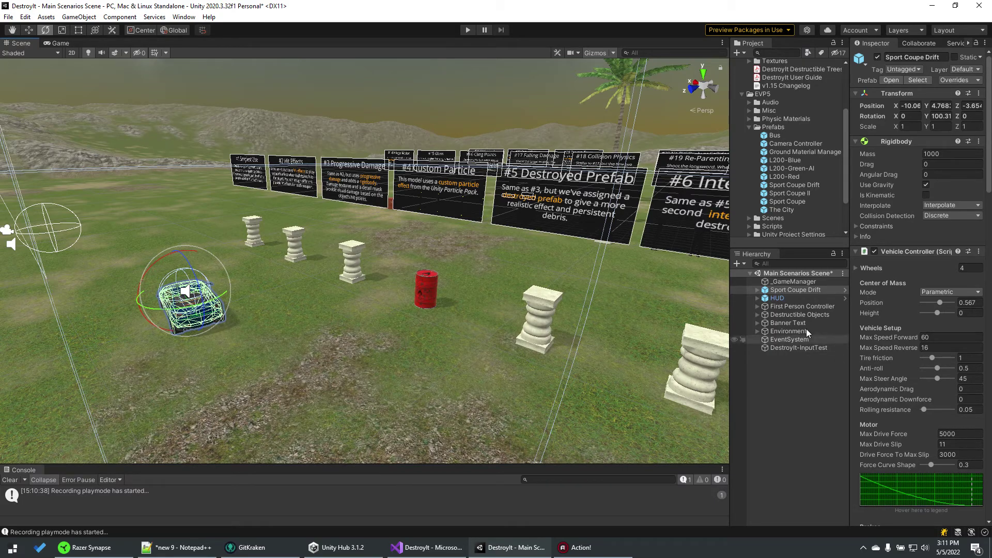
Delete the First Person Controller from the Hierarchy.
click(803, 309)
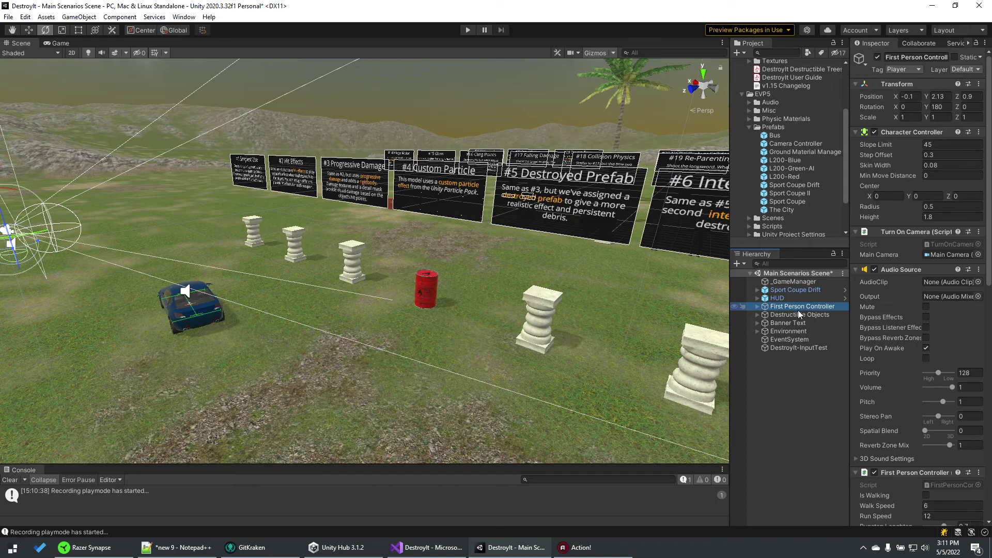
mouse_move(622, 271)
alt+mouse_down()
mouse_move(518, 267)
mouse_move(694, 272)
alt+mouse_up()
click(799, 308)
key(Delete)
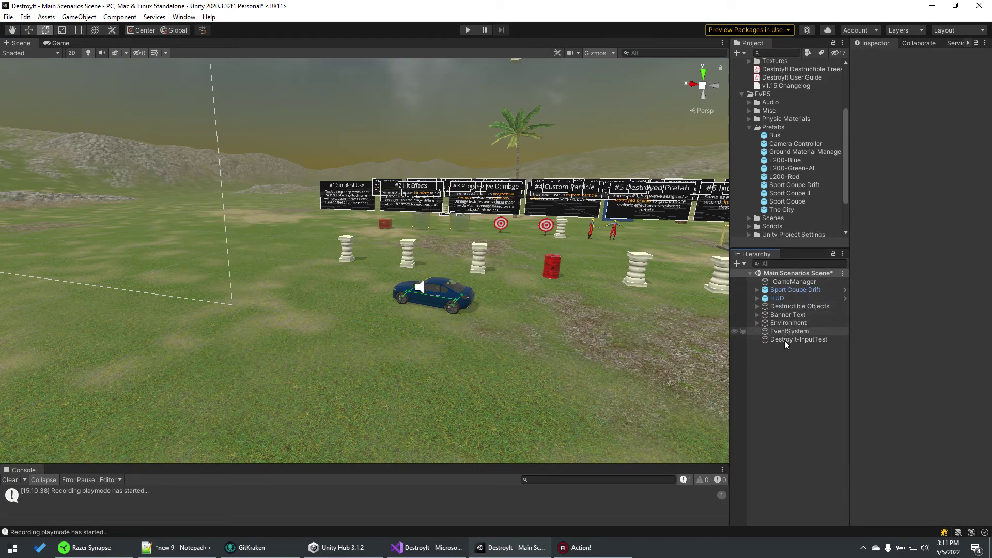
Delete the HUD object and select the Sport Coupe Drift car.
click(776, 298)
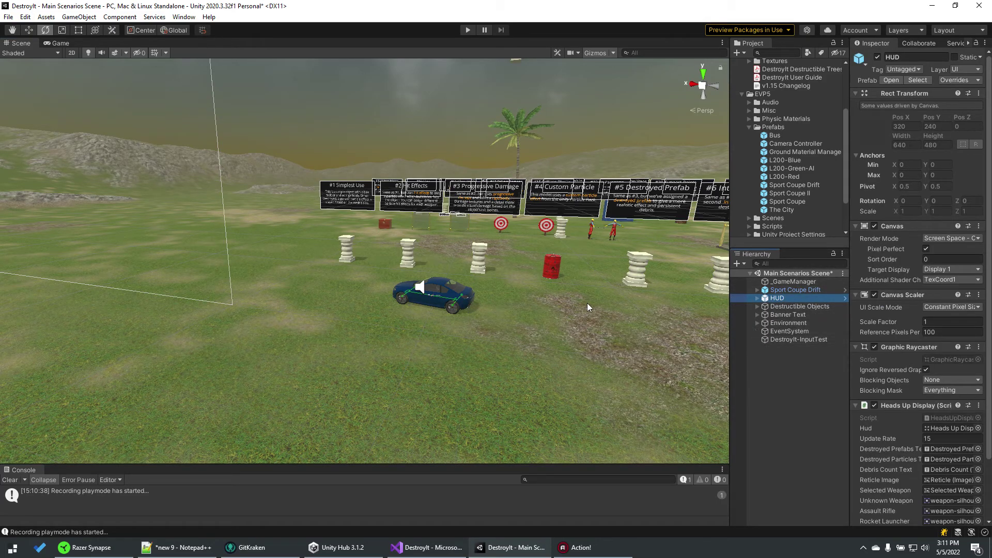
key(Delete)
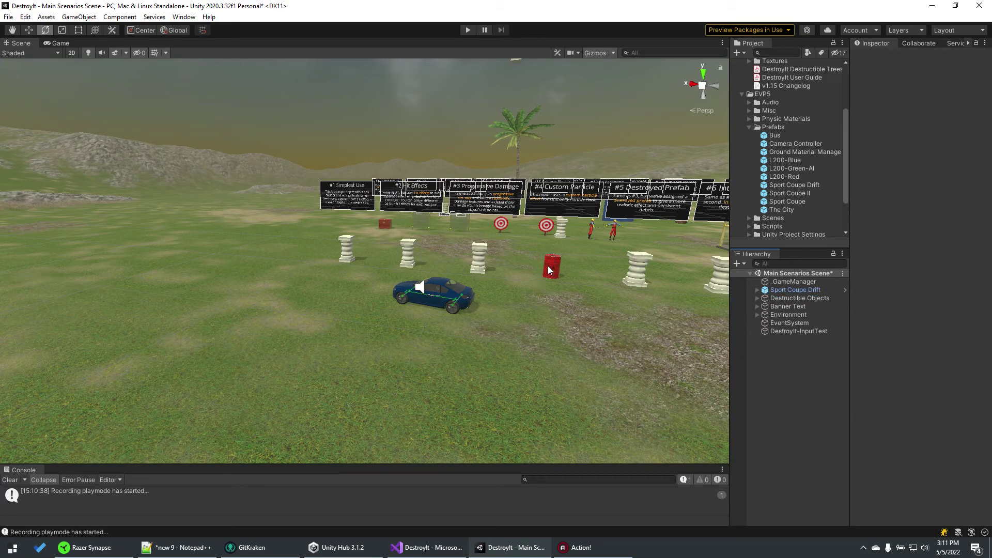
click(792, 290)
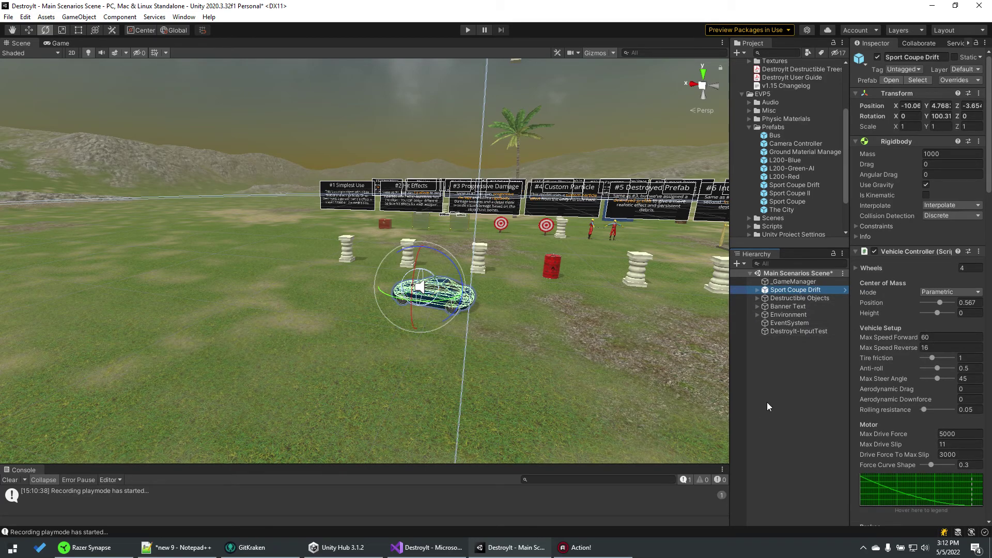
Add the Camera Controller prefab to the Hierarchy and set Sport Coupe Drift as its Target.
click(799, 144)
drag(798, 144, 791, 369)
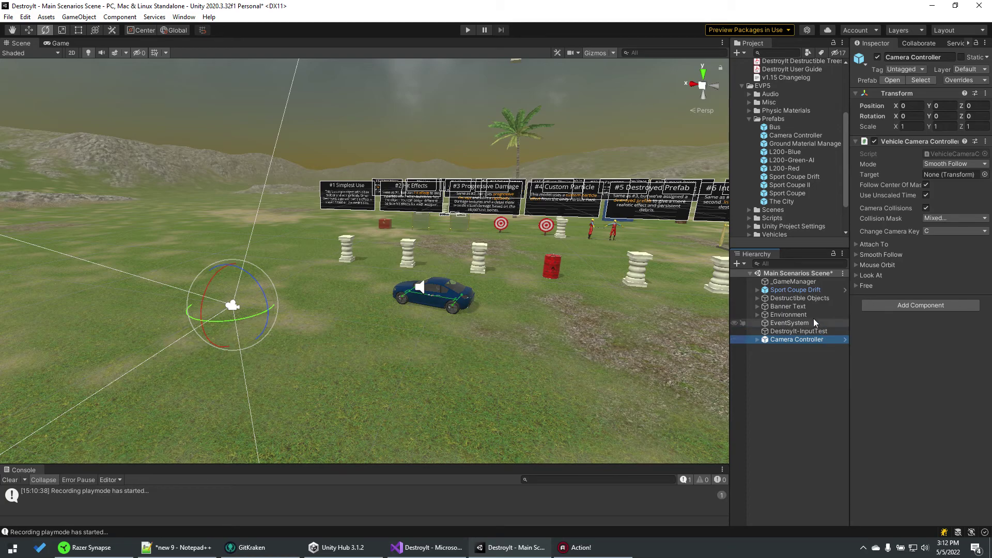
mouse_move(796, 340)
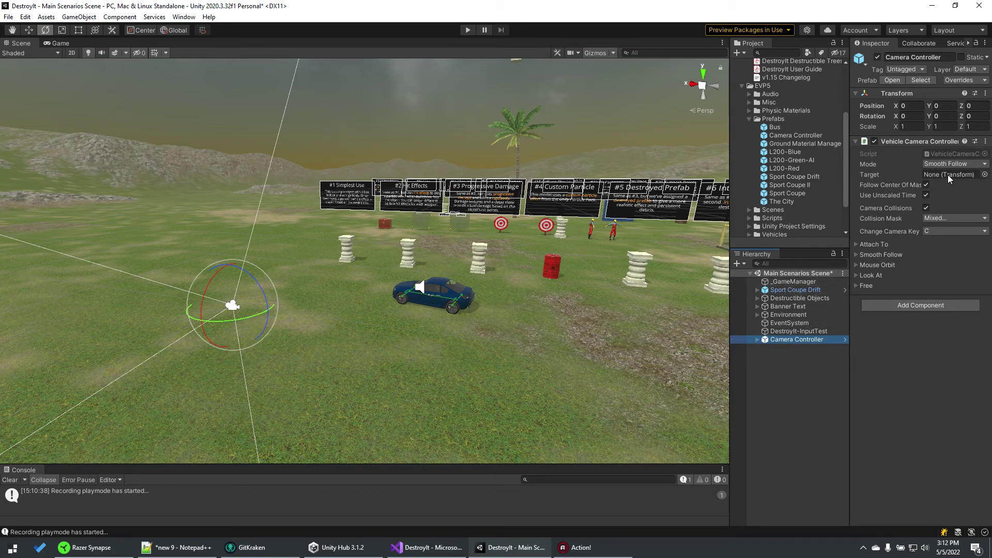
drag(780, 288, 948, 176)
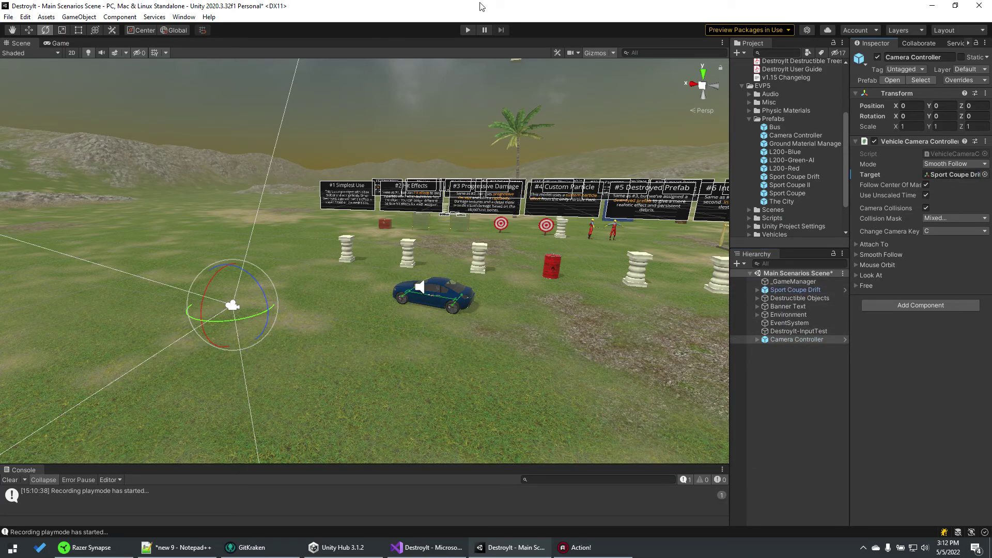
Enter play mode and drive the coupe forward, steering right toward the signs.
click(469, 29)
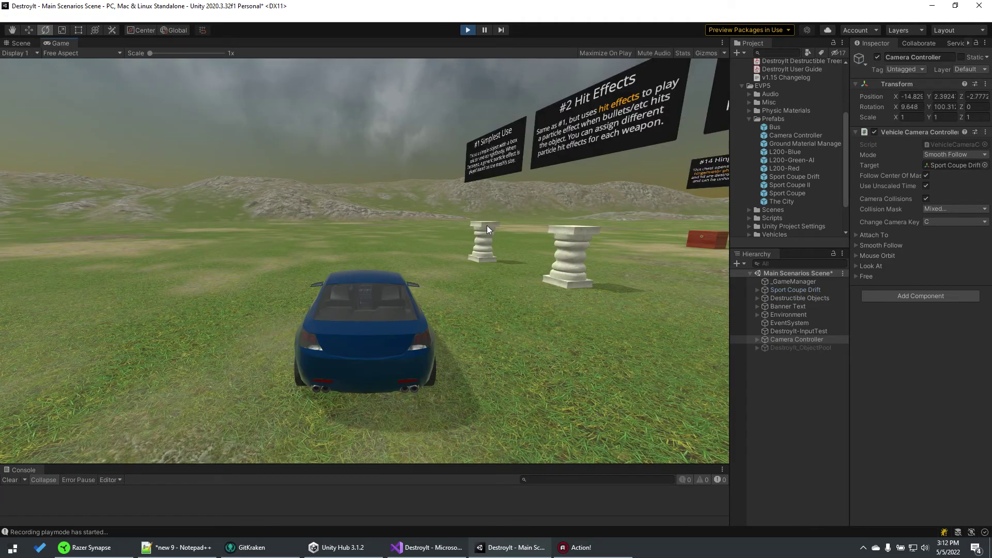
key(w)
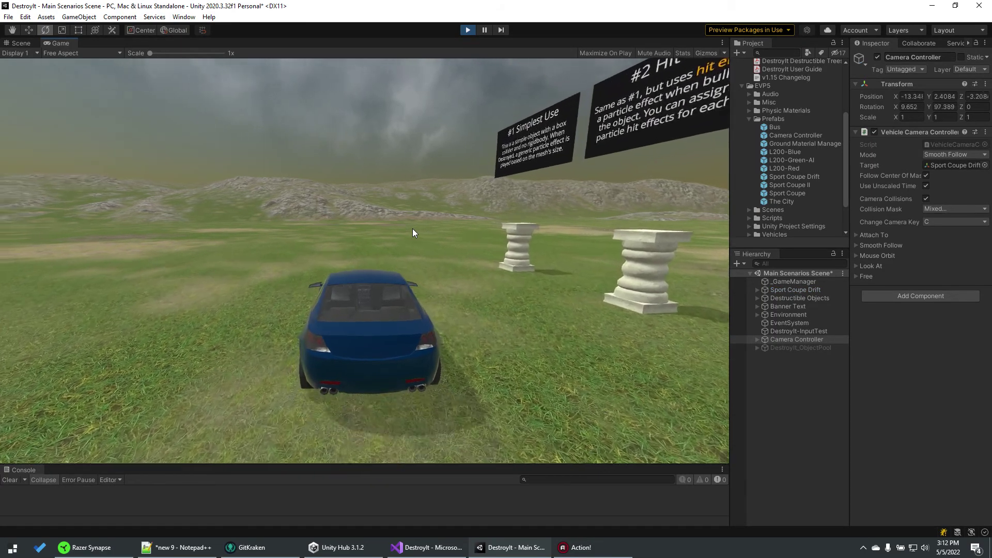
key(d)
key(w)
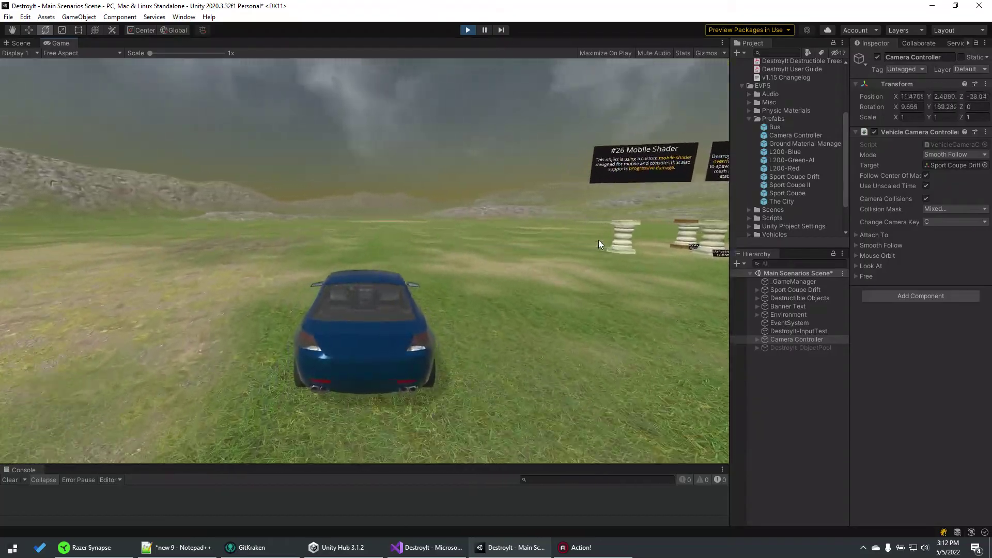
key(d)
key(w)
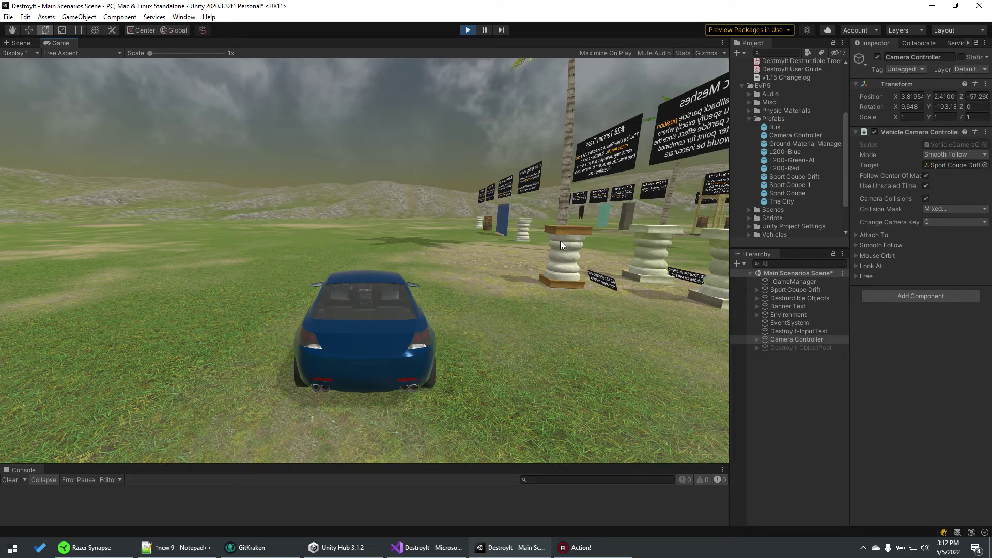
Expand Environment > Palm-PRISTINE(Clone), orbit to the palm, and select Palm-LOD0.
click(758, 314)
click(782, 372)
click(764, 374)
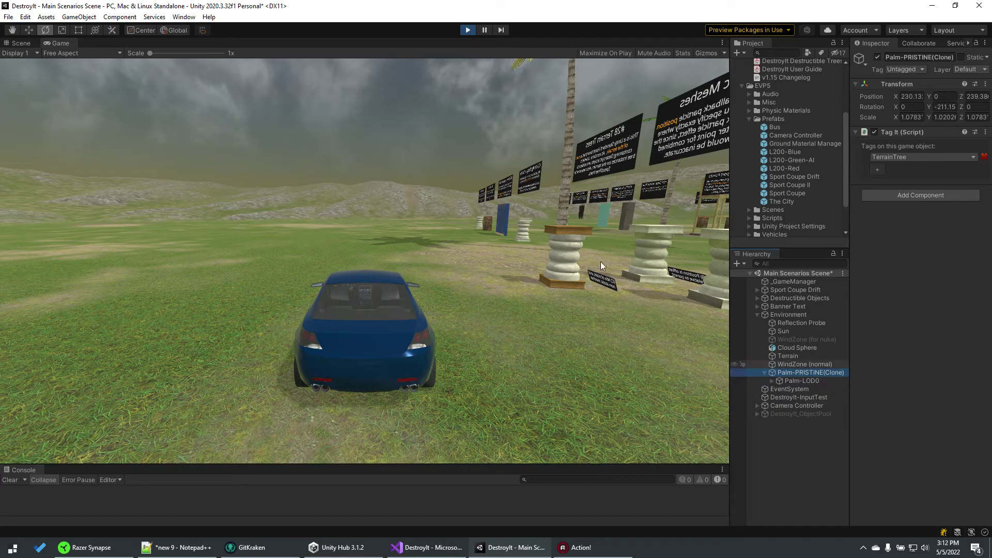
click(21, 43)
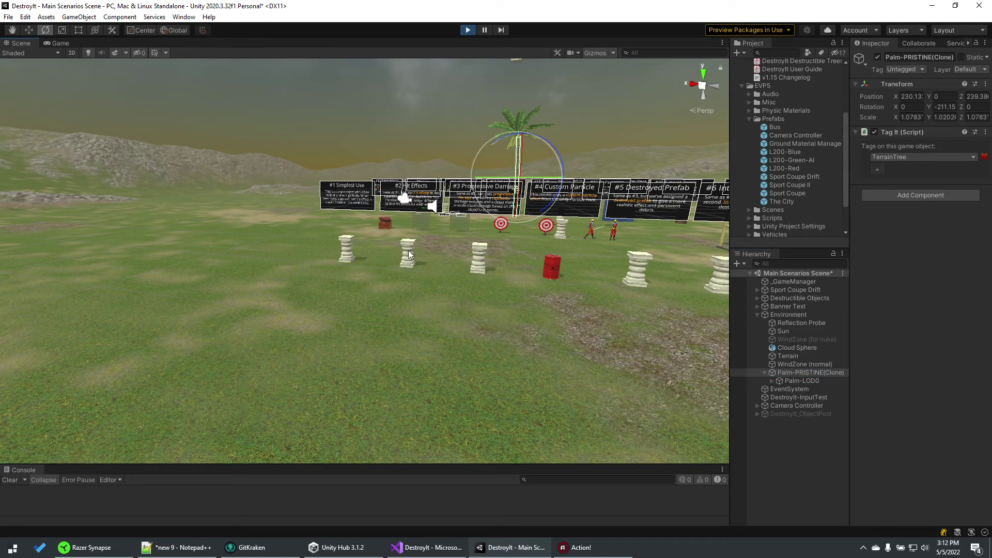
alt+drag(412, 258, 465, 217)
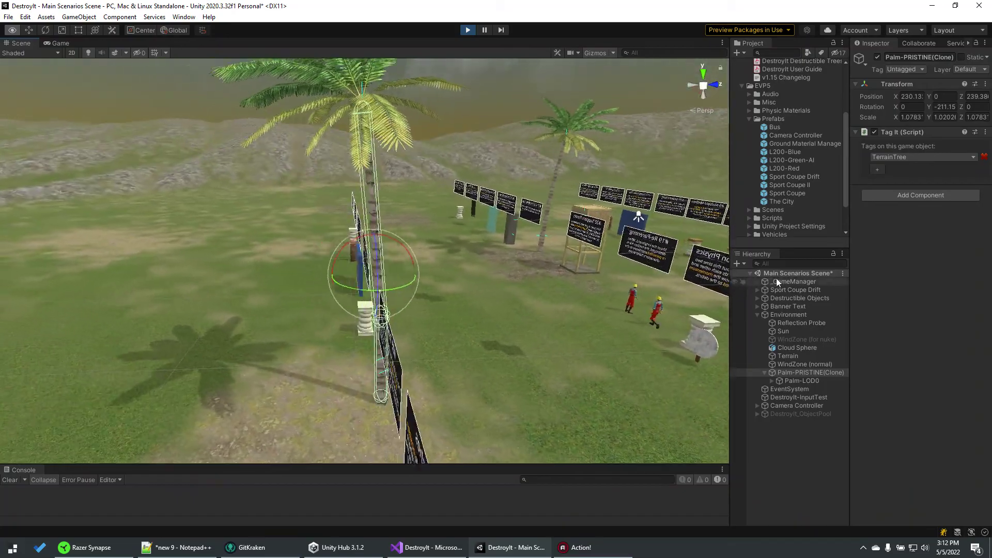
mouse_move(466, 218)
alt+mouse_down()
mouse_move(872, 303)
mouse_move(928, 343)
mouse_move(946, 302)
mouse_move(925, 312)
alt+mouse_up()
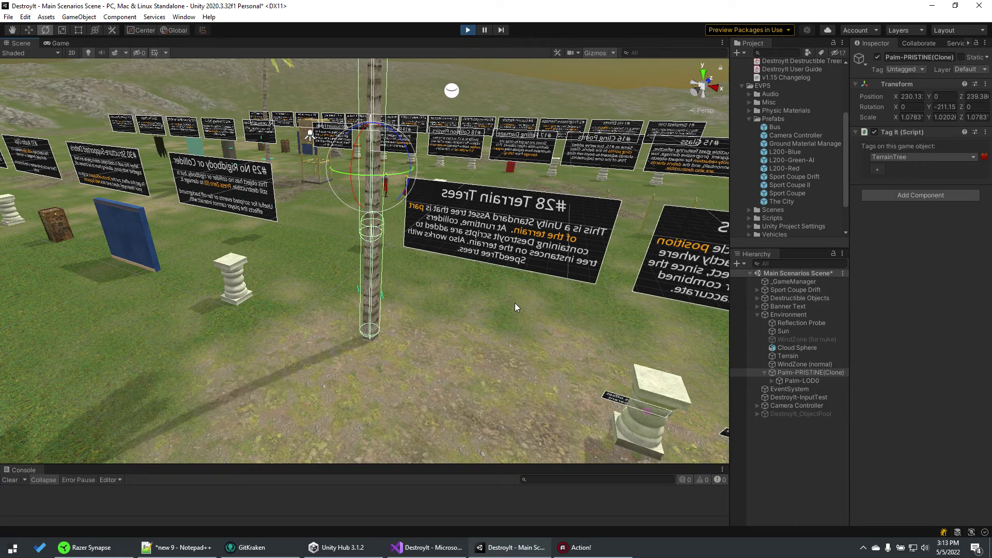
click(772, 381)
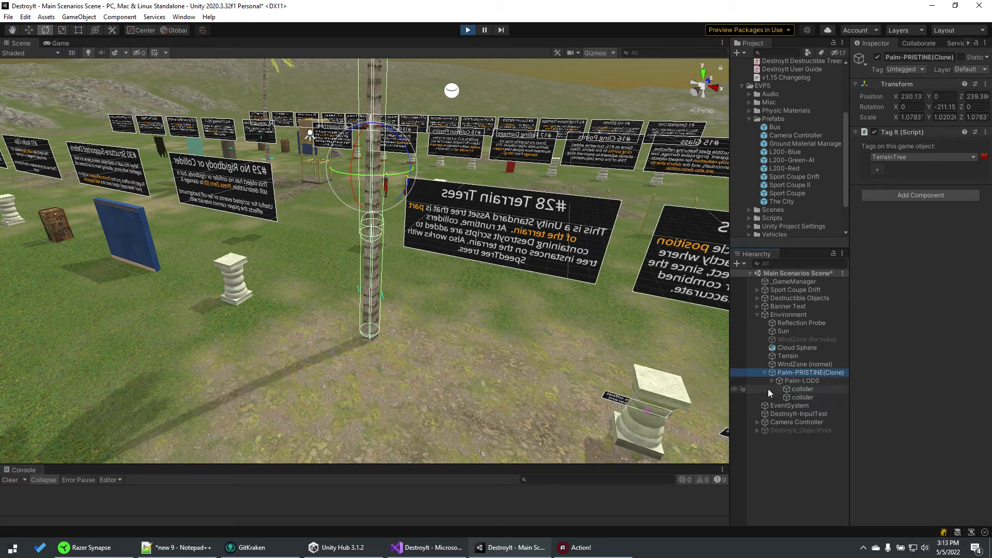
click(803, 380)
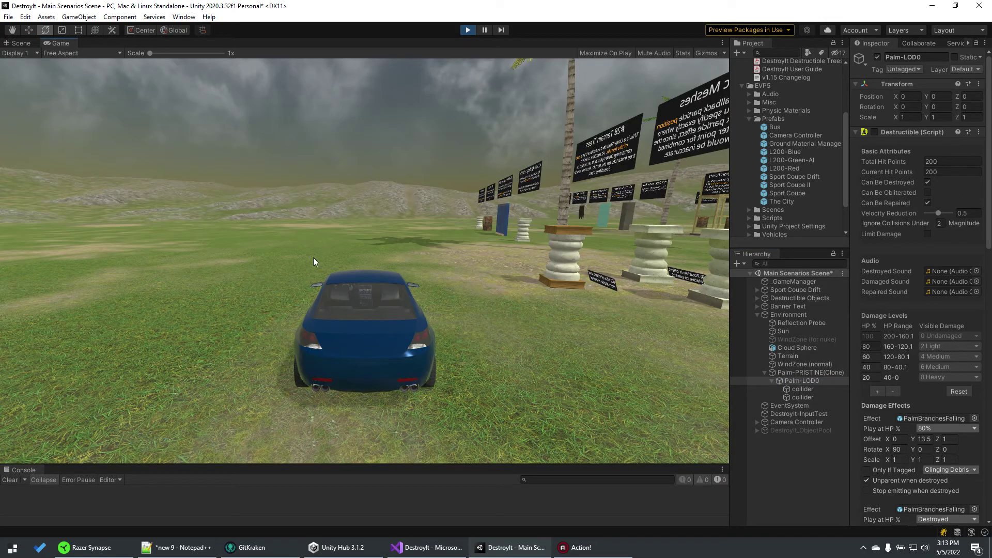
Steer the coupe right past the pillars, then exit play mode.
key(Right)
key(Up)
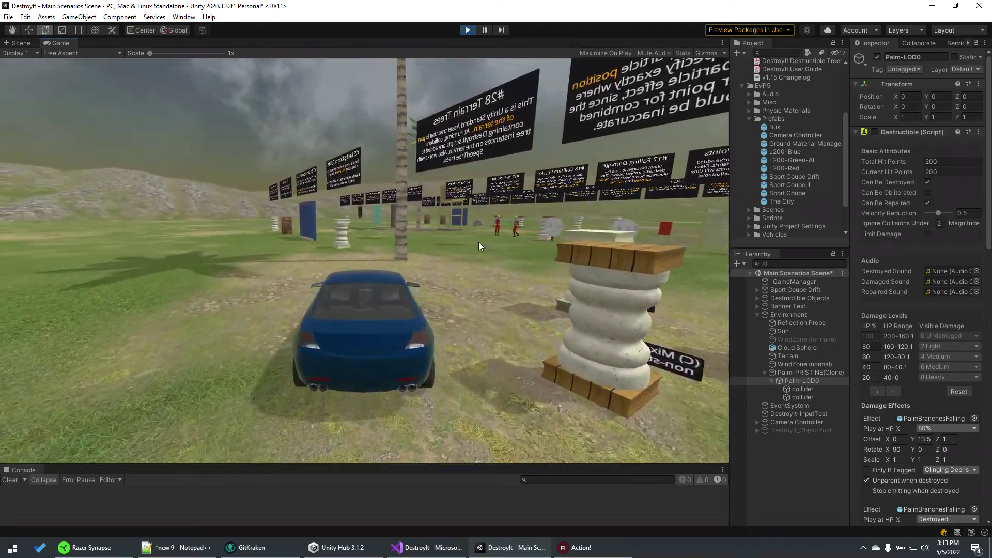
key(Right)
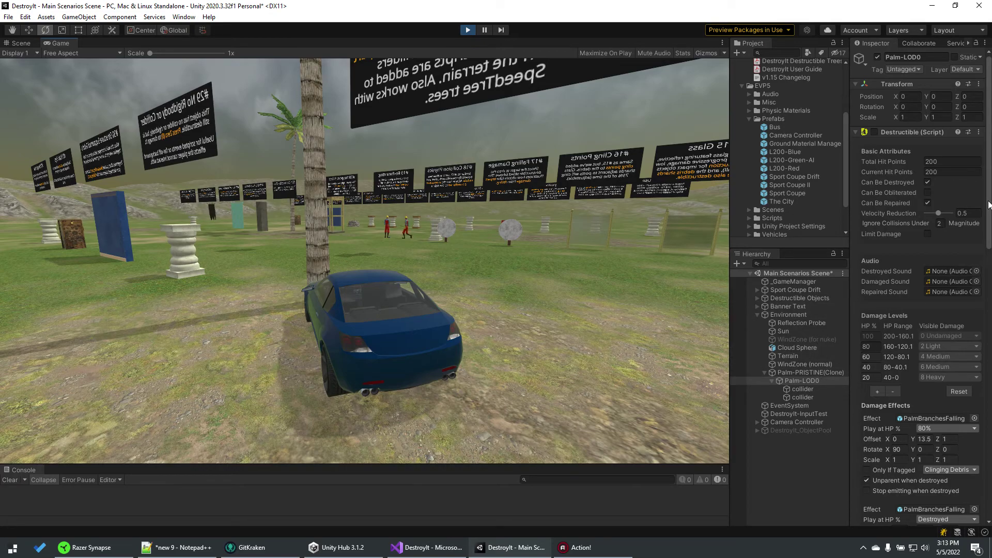
scroll(990, 397, down, 10)
drag(989, 397, 991, 187)
click(469, 30)
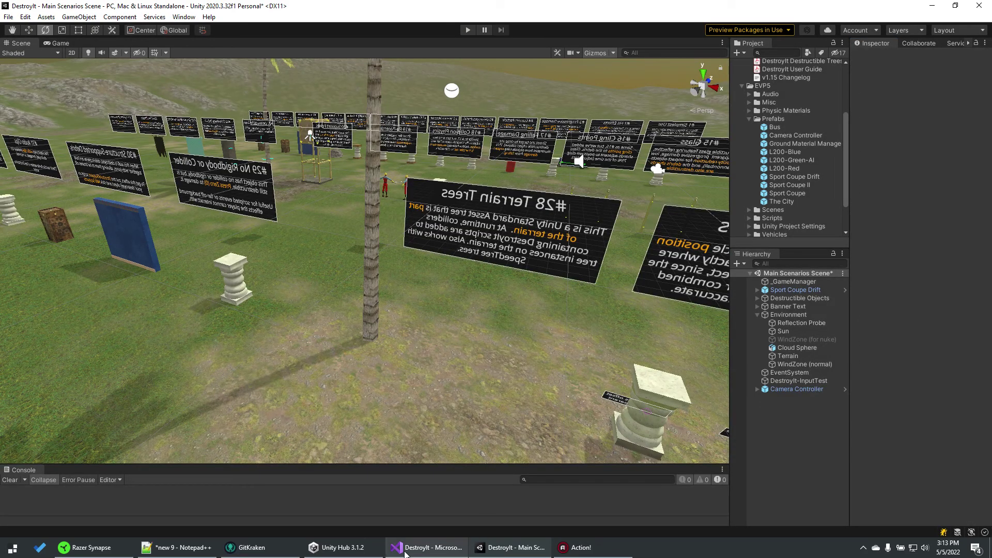
Show Destructible.cs in Visual Studio with the caret just above OnCollisionEnter.
click(417, 547)
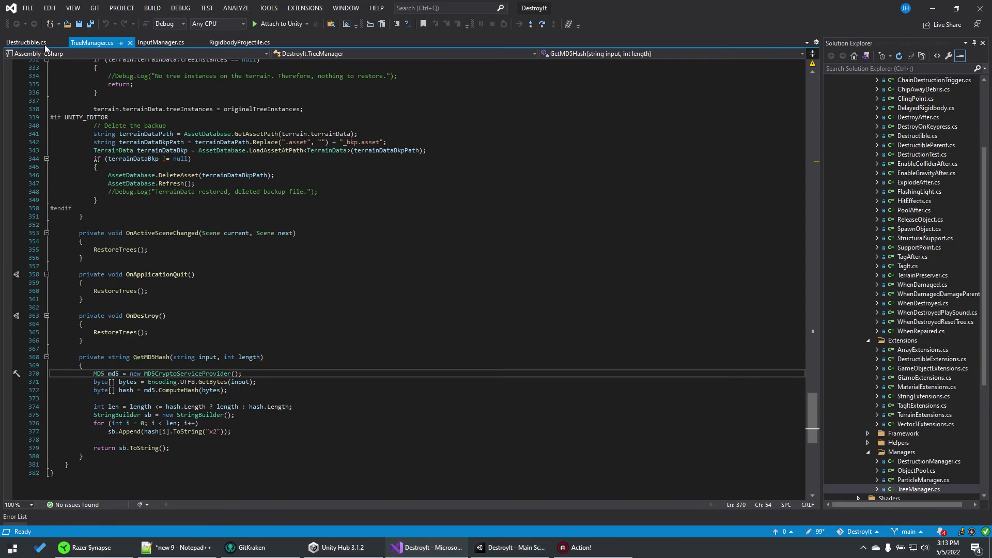
click(27, 42)
click(494, 247)
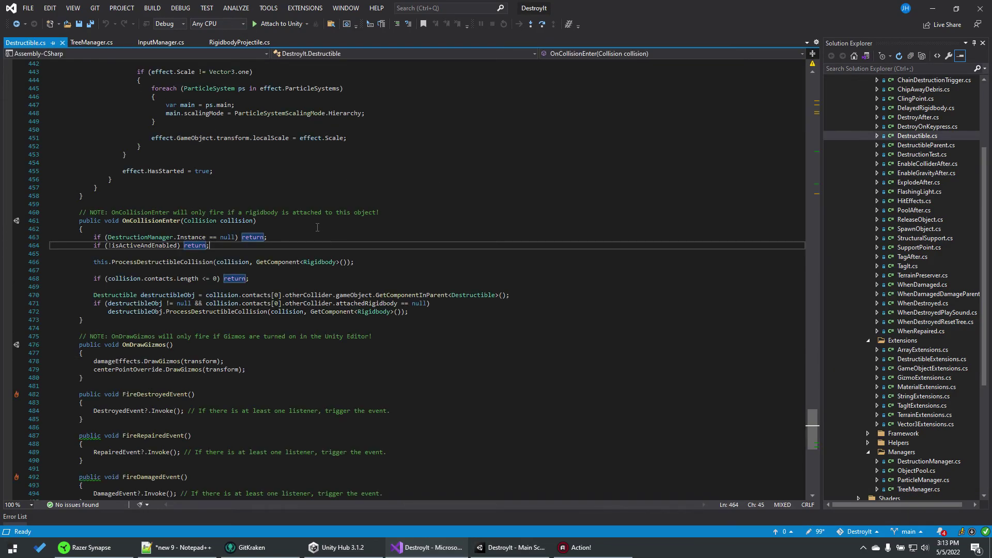
click(280, 204)
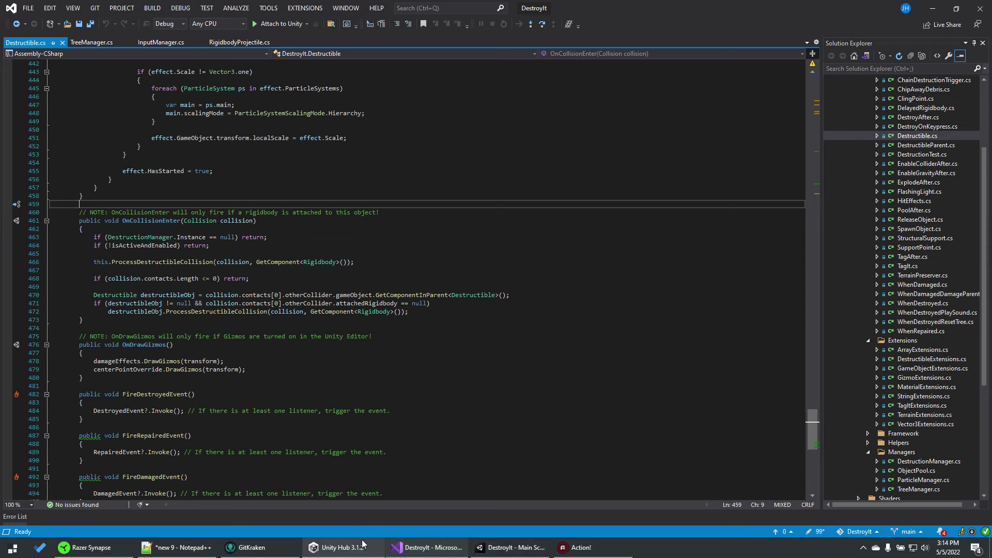
Return to the DestroyIt editor and expand Demos > Prefabs > Destructible Objects > Pristine.
click(346, 549)
click(600, 186)
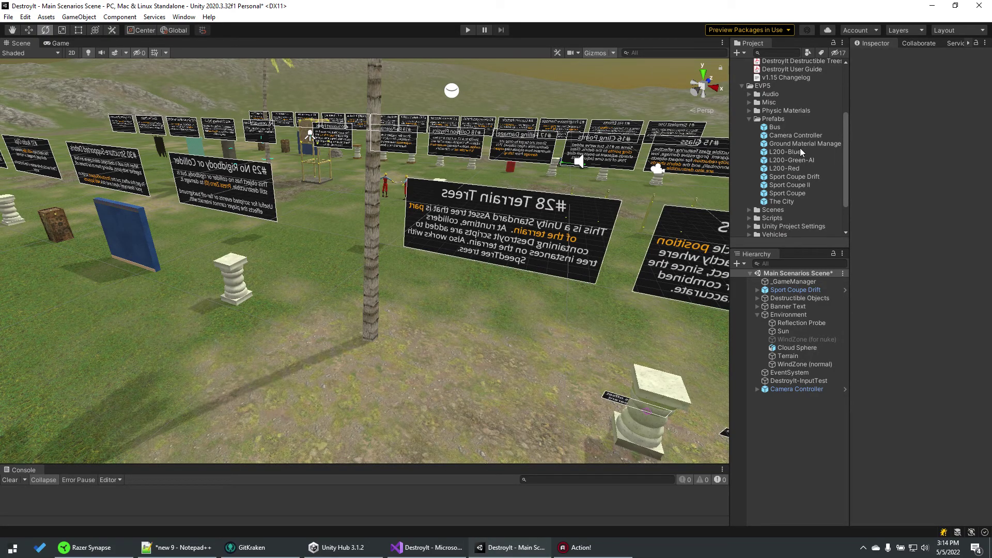
scroll(803, 144, up, 3)
scroll(815, 169, up, 2)
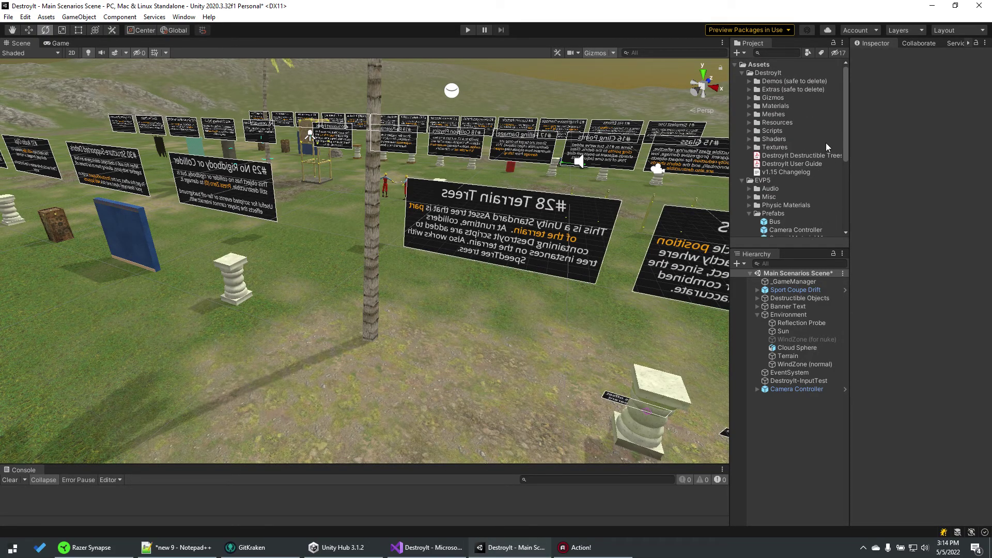
click(749, 80)
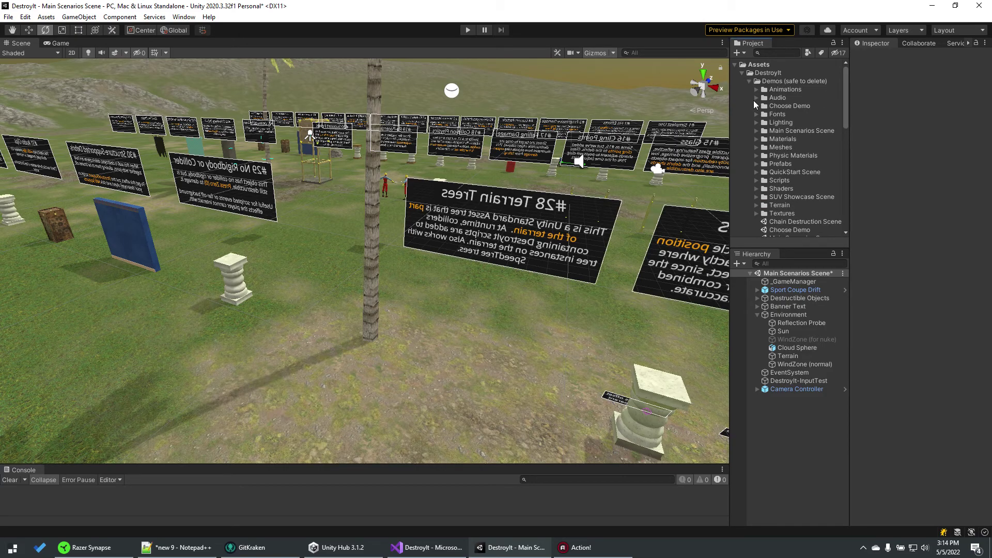
click(754, 164)
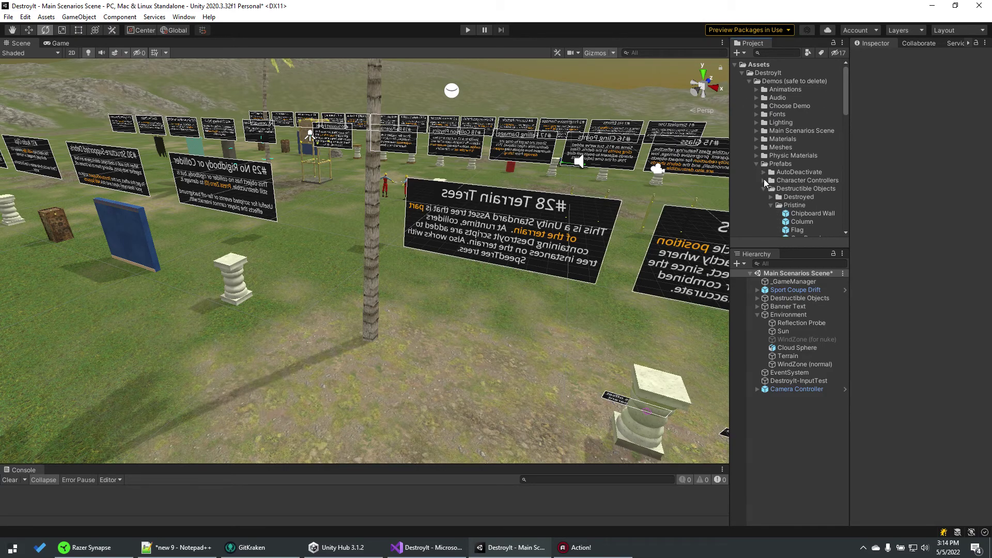
click(798, 197)
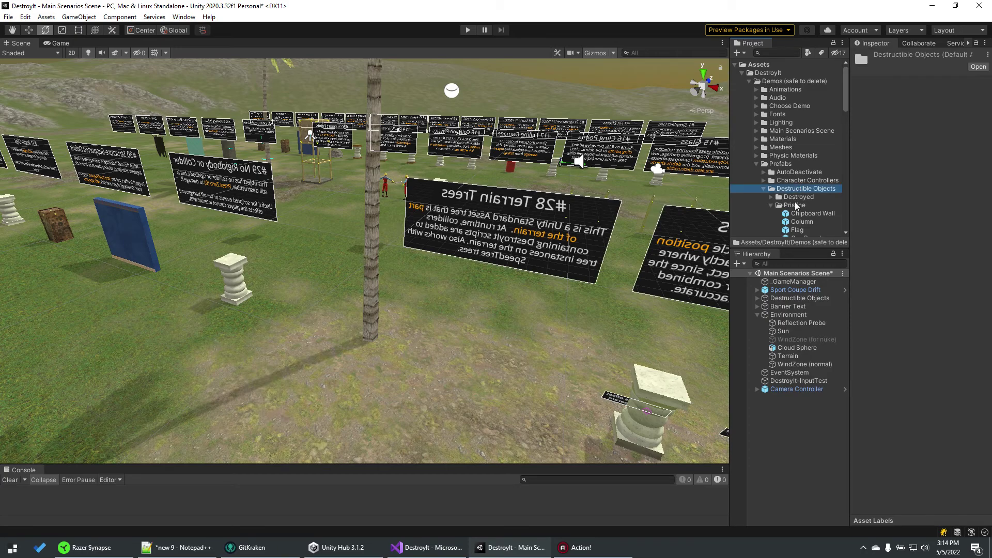
scroll(800, 216, down, 1)
scroll(800, 217, down, 2)
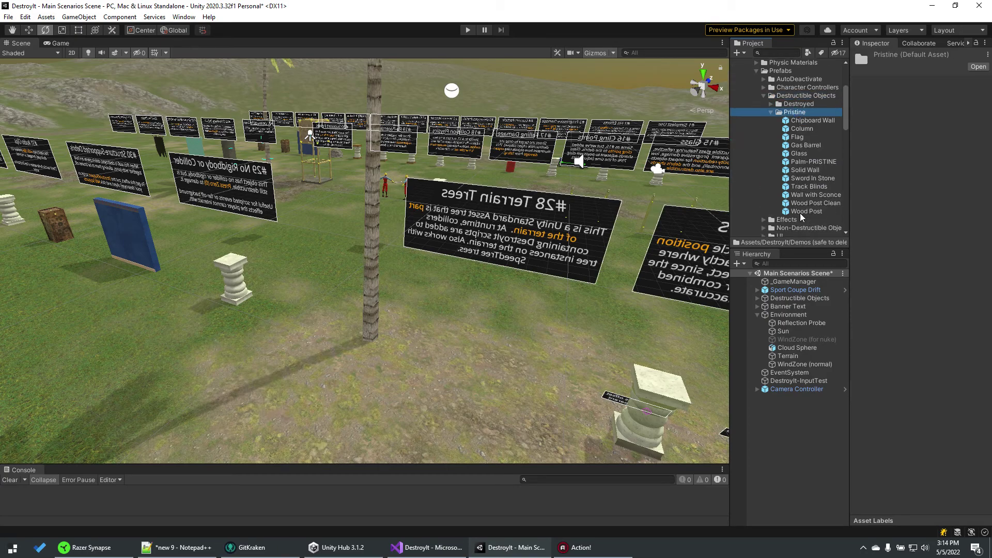
Open the Palm-PRISTINE prefab and enable Use Gravity on Palm-LOD0's Rigidbody.
click(808, 161)
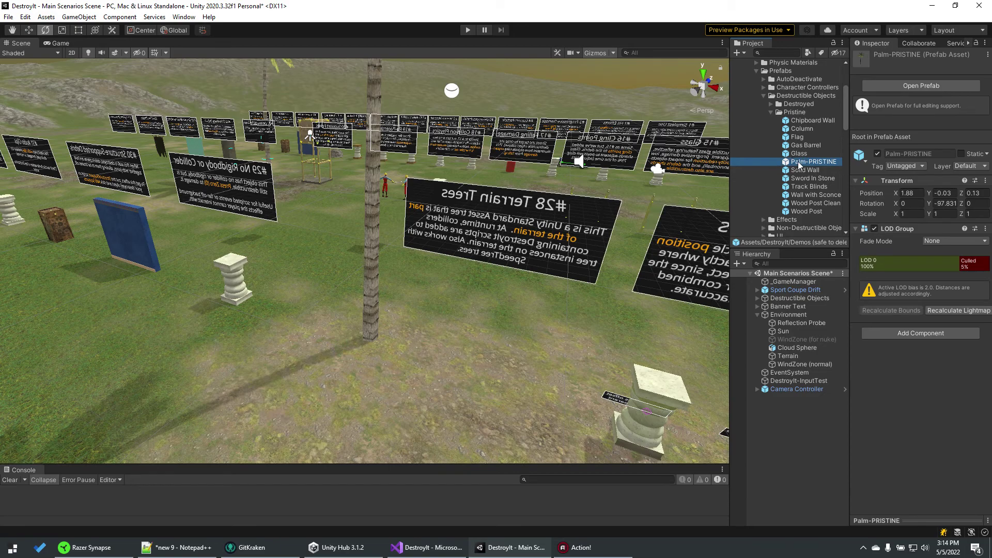
double_click(798, 161)
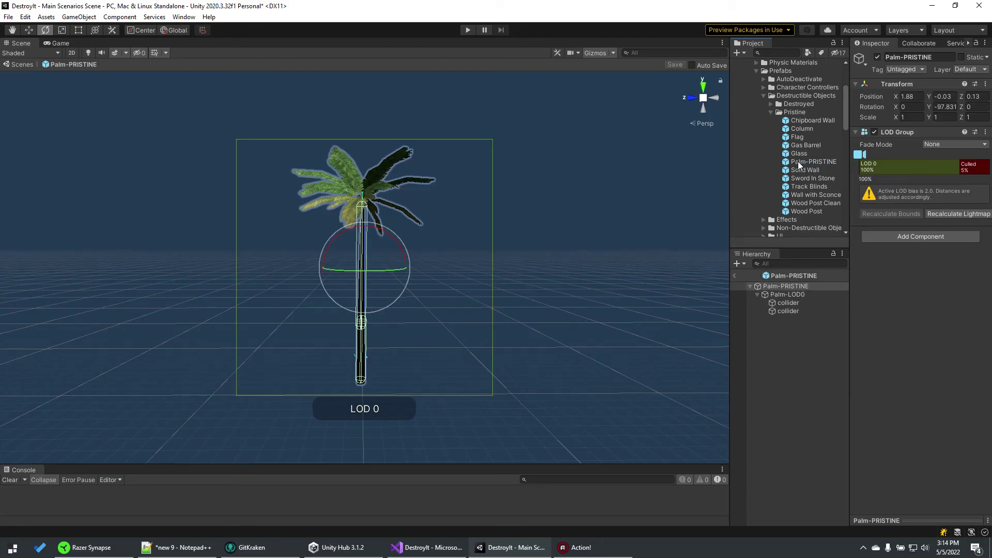
click(778, 295)
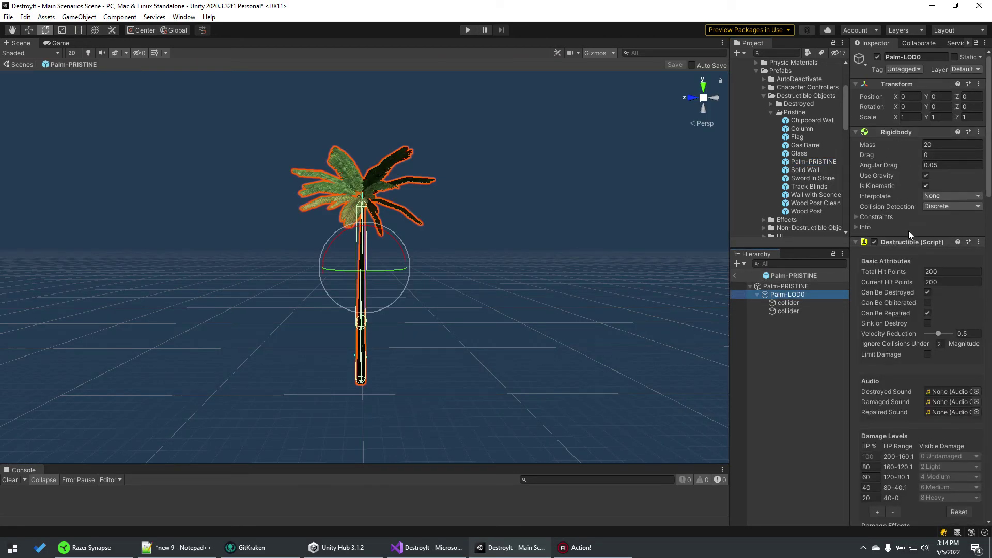
click(926, 176)
Switch to TreeManager.cs and select the component filter condition in UpdateTrees.
click(428, 547)
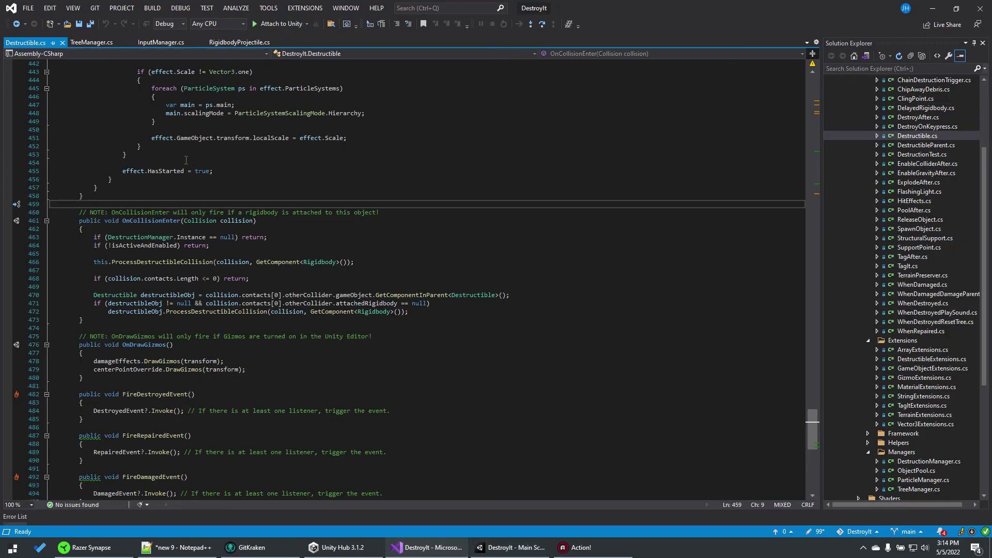
click(98, 42)
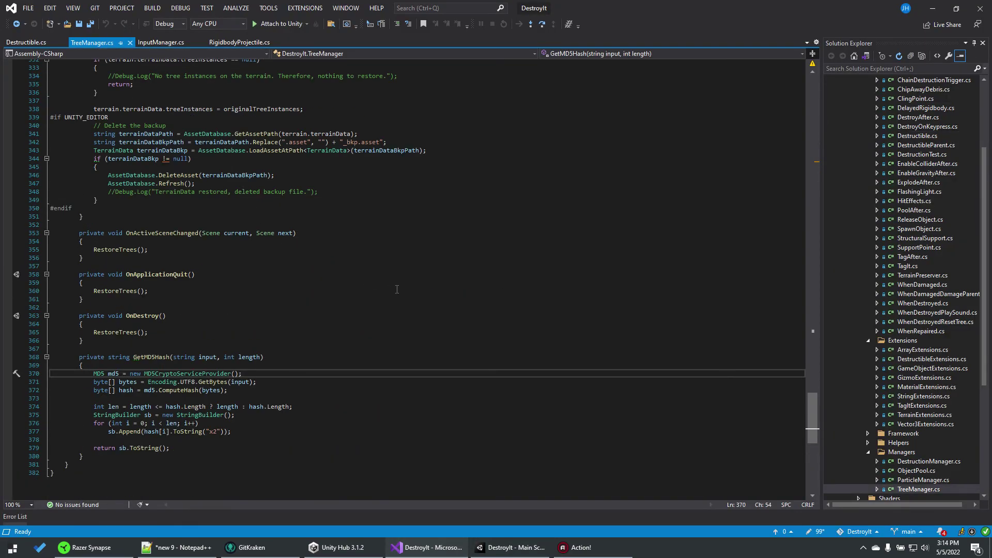
scroll(396, 289, up, 2)
scroll(543, 310, up, 6)
scroll(698, 334, up, 6)
scroll(801, 347, up, 6)
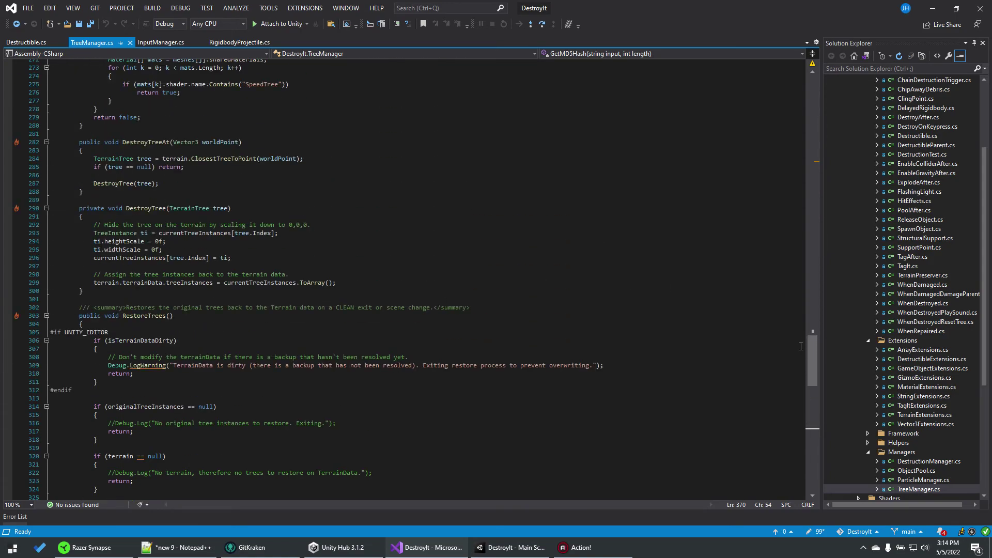
scroll(812, 357, up, 6)
scroll(816, 336, up, 6)
scroll(816, 336, up, 5)
scroll(388, 285, up, 2)
scroll(388, 286, up, 4)
scroll(311, 256, up, 2)
scroll(194, 217, up, 6)
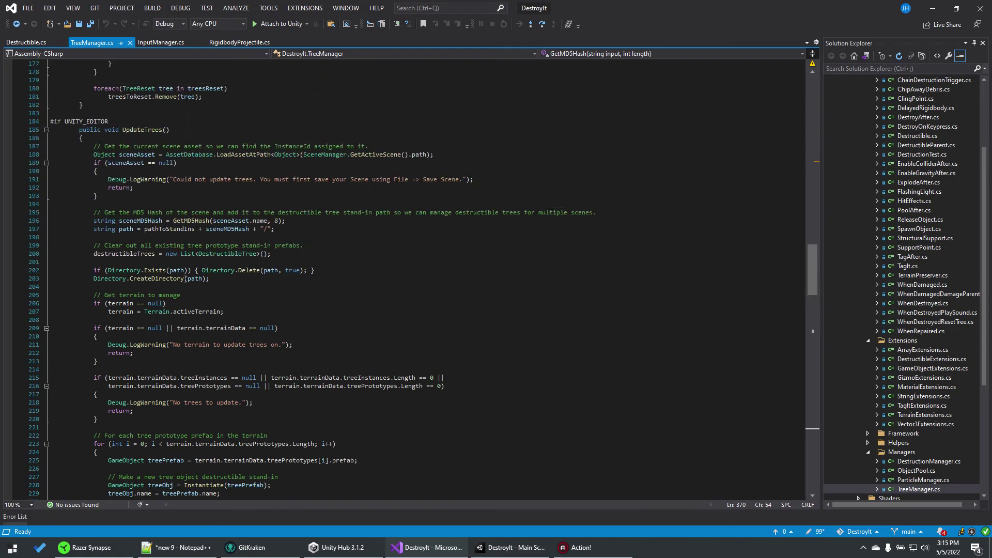
scroll(96, 182, up, 4)
scroll(158, 248, down, 10)
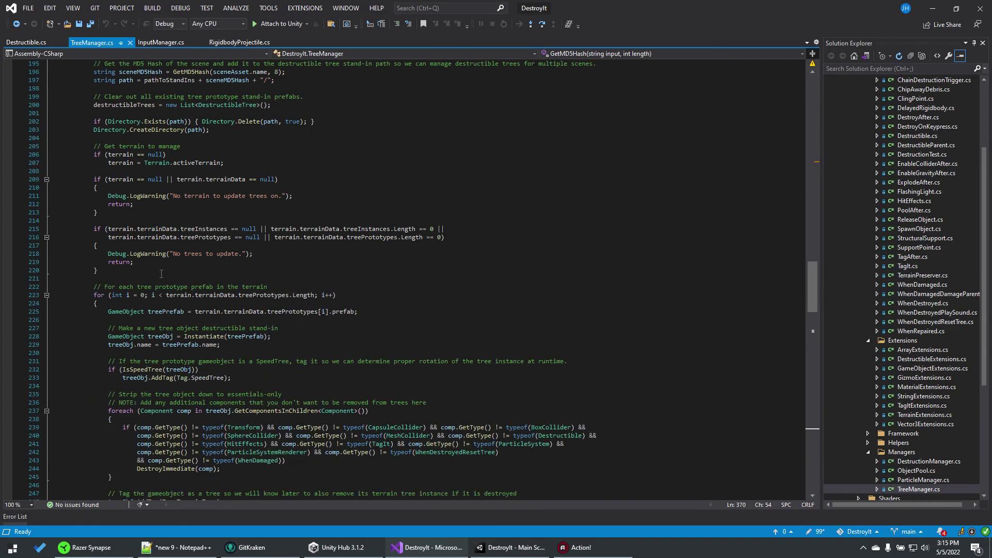
scroll(144, 234, down, 2)
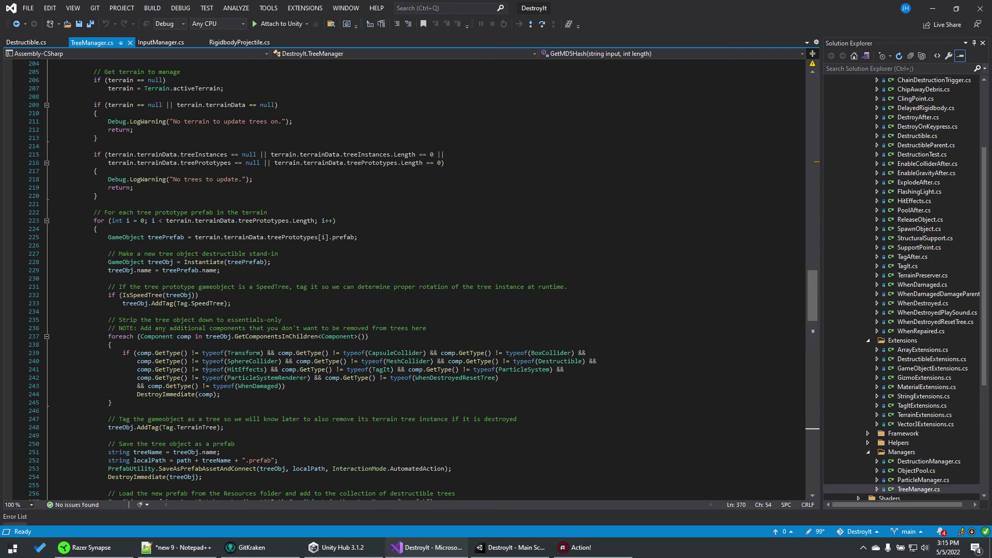
mouse_move(503, 379)
mouse_down()
mouse_move(77, 370)
mouse_move(137, 353)
mouse_up()
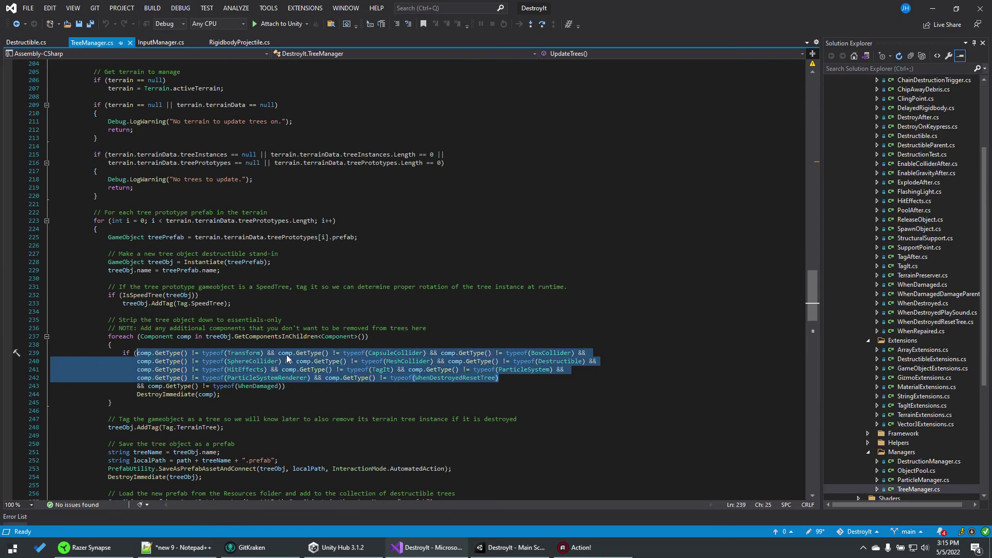
click(515, 386)
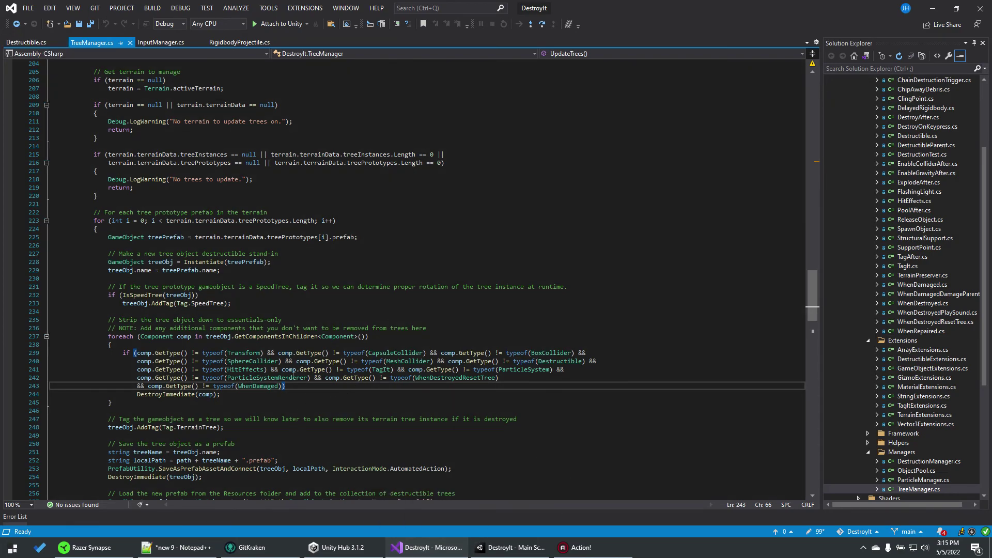
Duplicate the WhenDestroyedResetTree type check at the end of line 242.
click(495, 378)
text(&&)
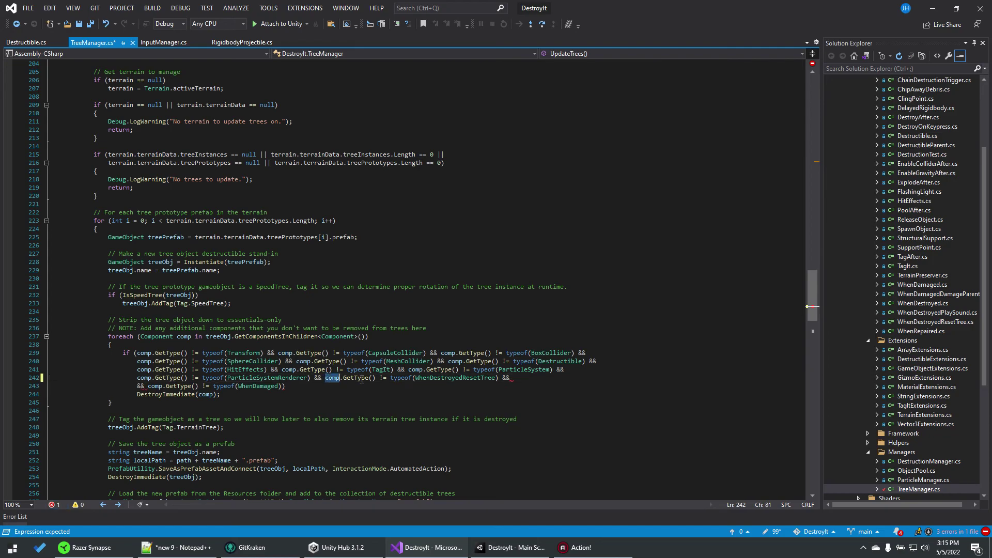
drag(325, 378, 497, 377)
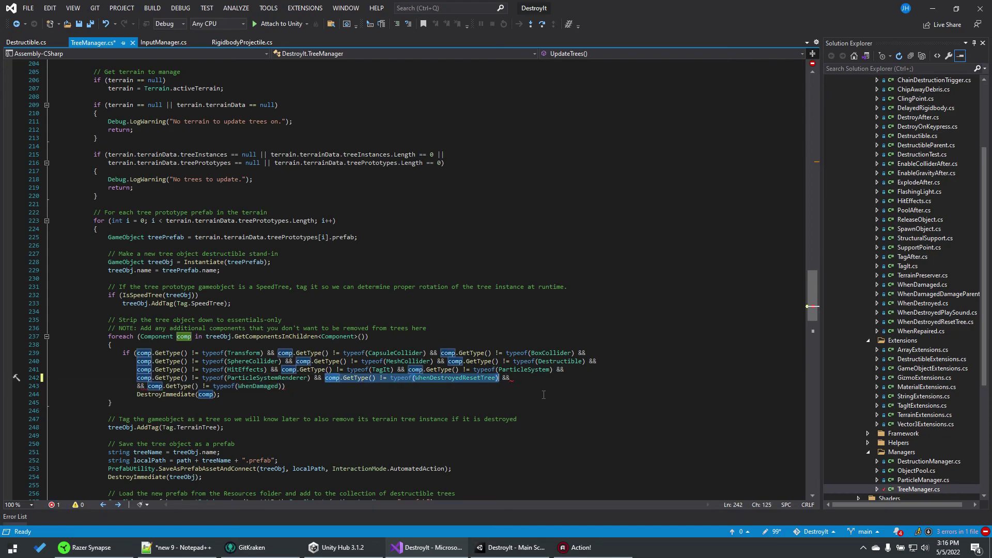
key(ctrl+c)
key(End)
key(ctrl+v)
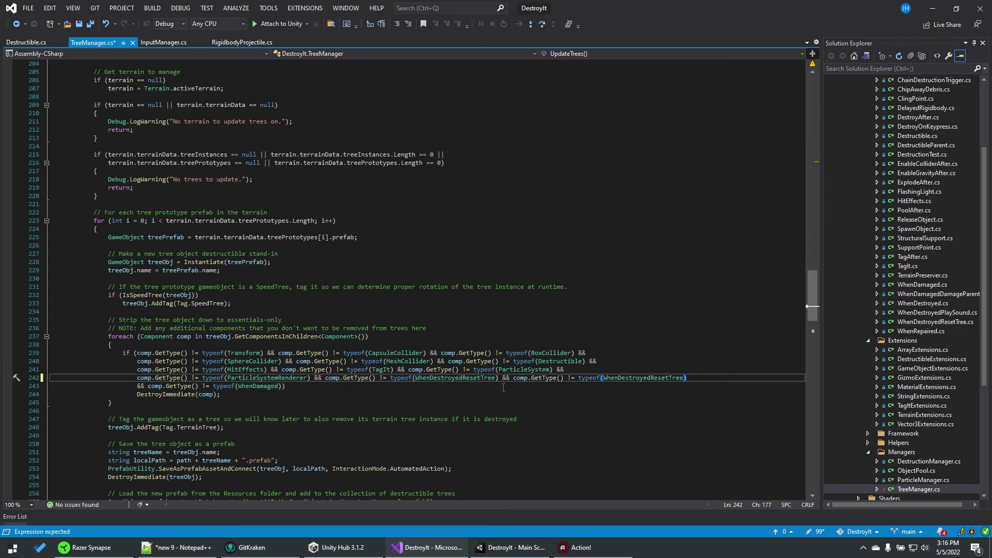
Change the duplicated type to Rigidbody and save TreeManager.cs.
double_click(619, 379)
text(Rigid)
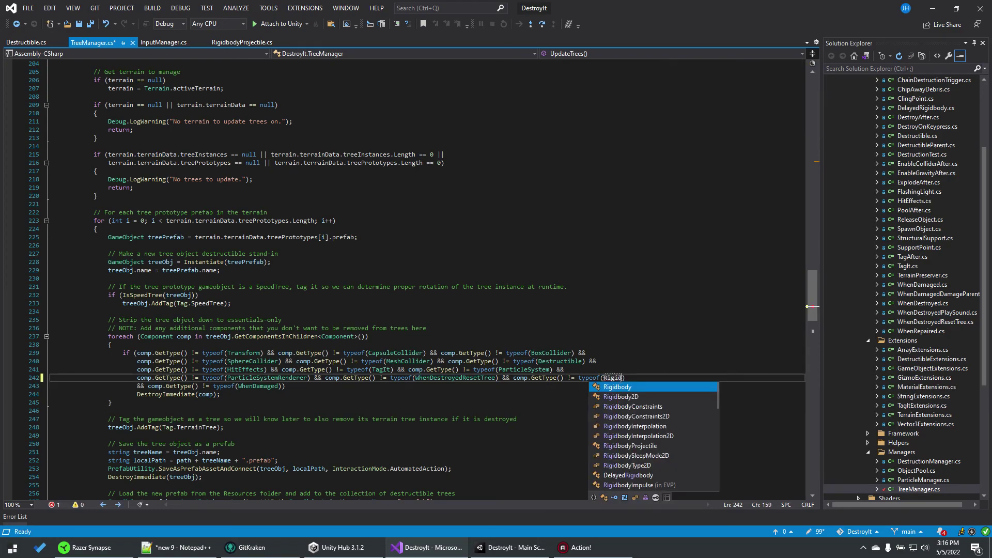
key(Tab)
key(Up)
key(Up)
key(Up)
click(454, 405)
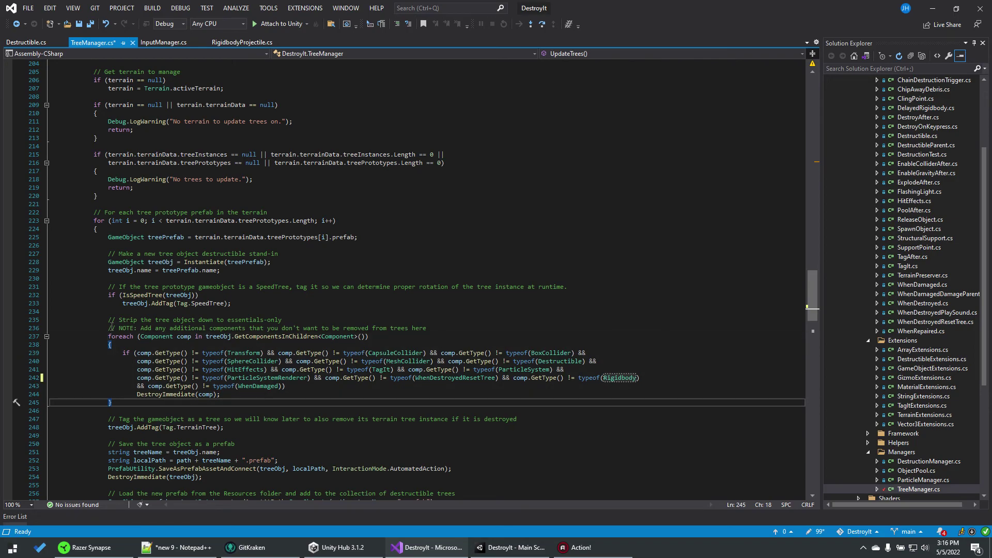
key(ctrl+s)
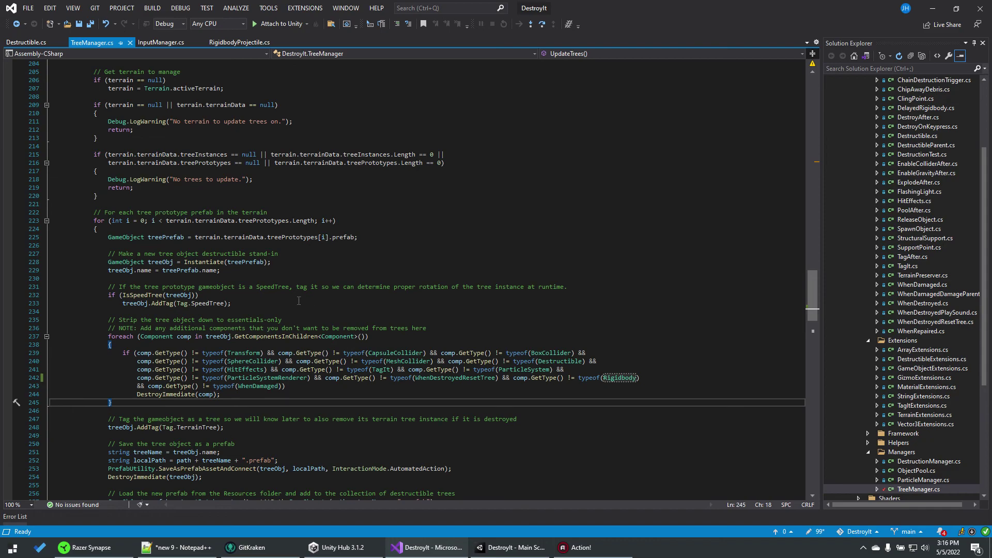
In Destructible.cs, select isActiveAndEnabled in OnCollisionEnter's early-return guard on line 464.
mouse_move(510, 548)
click(27, 42)
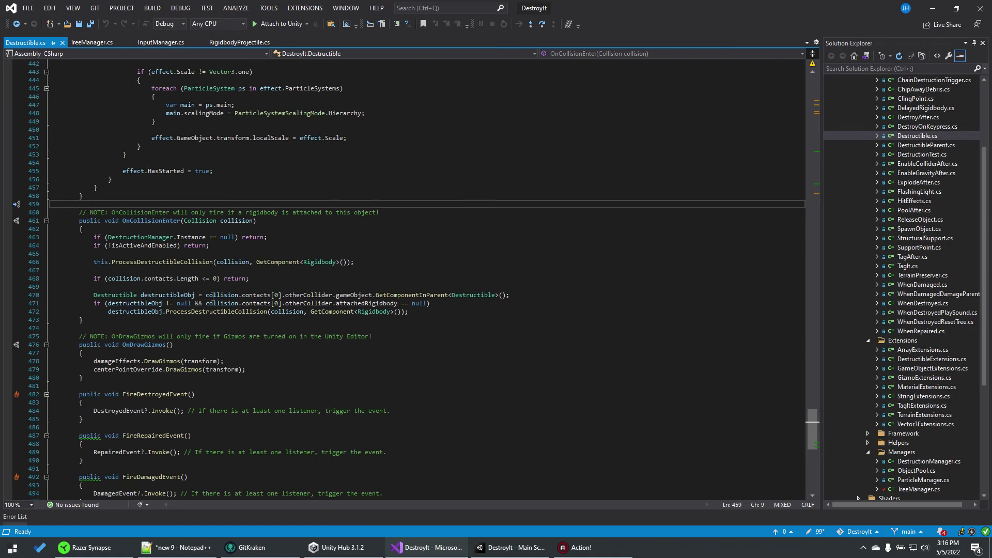
click(106, 245)
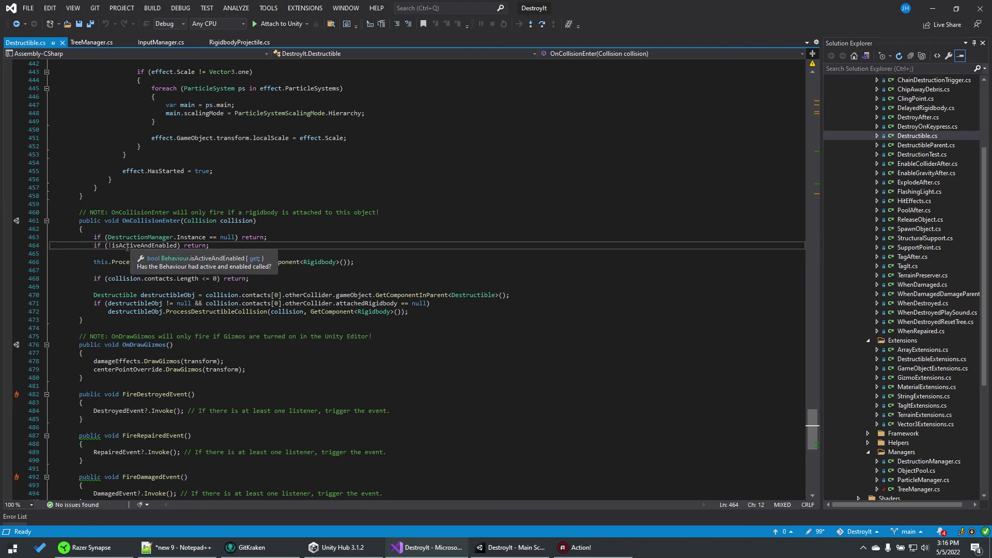
double_click(127, 246)
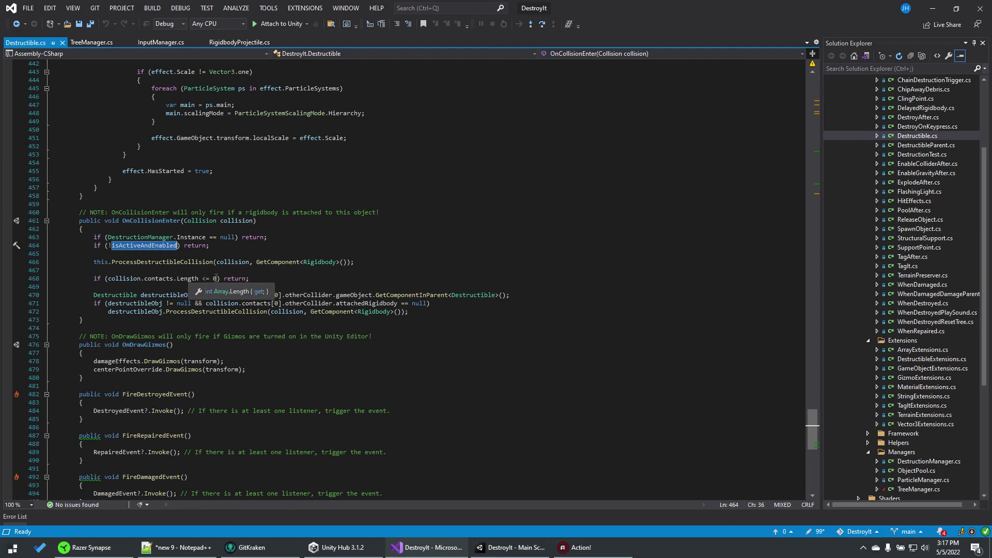
Exit Prefab mode for the palm prefab and return to the Main Scenarios Scene.
click(512, 547)
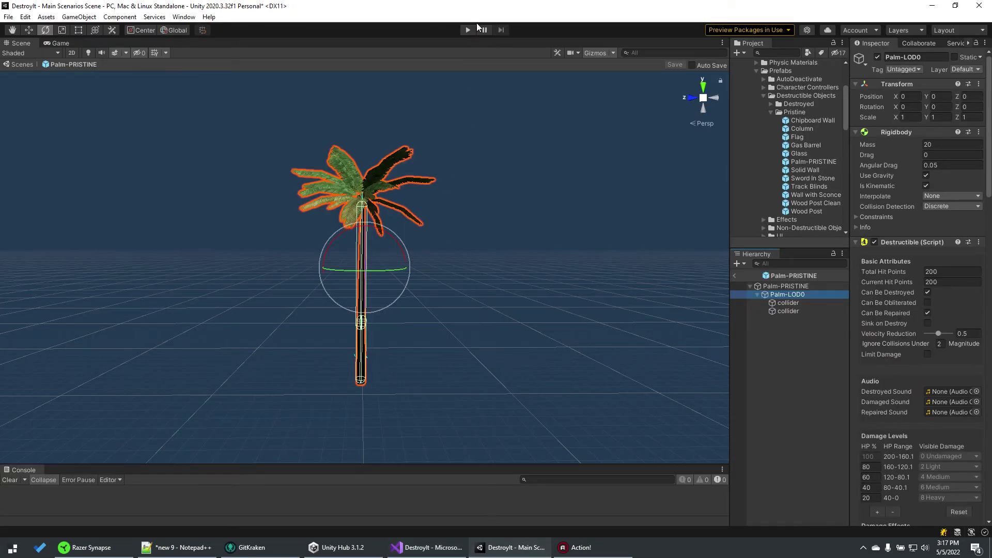
click(735, 274)
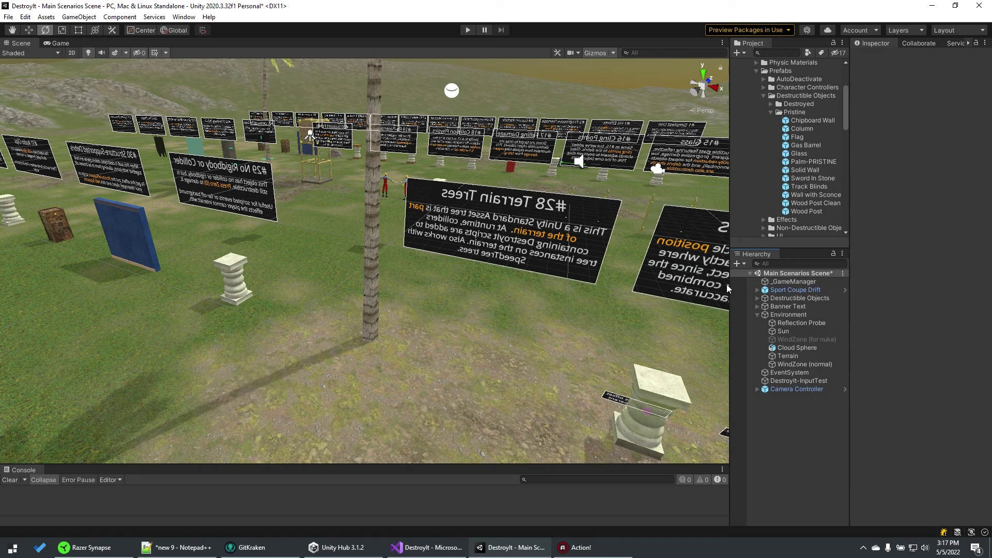
Prefix line 464's isActiveAndEnabled if-return with // and save Destructible.cs.
click(427, 547)
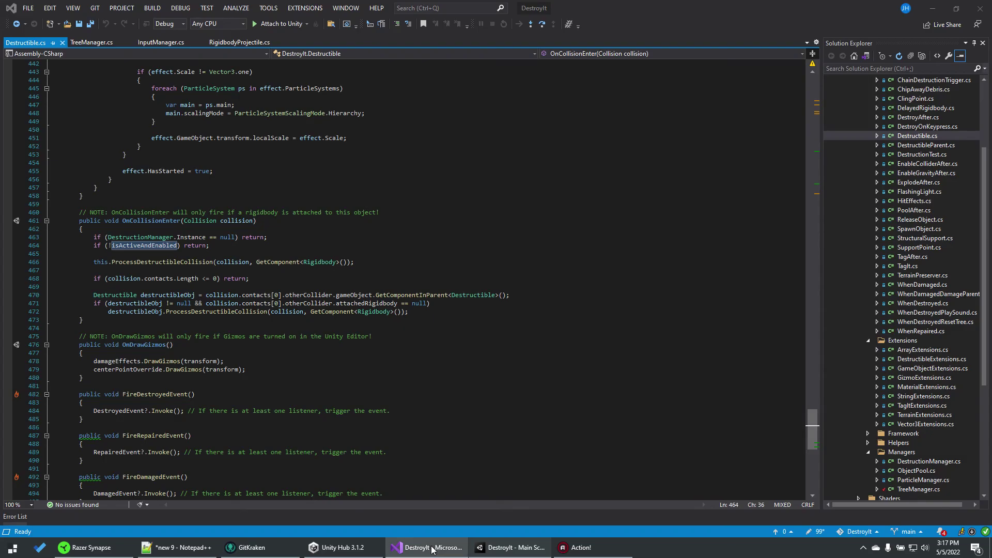
click(92, 245)
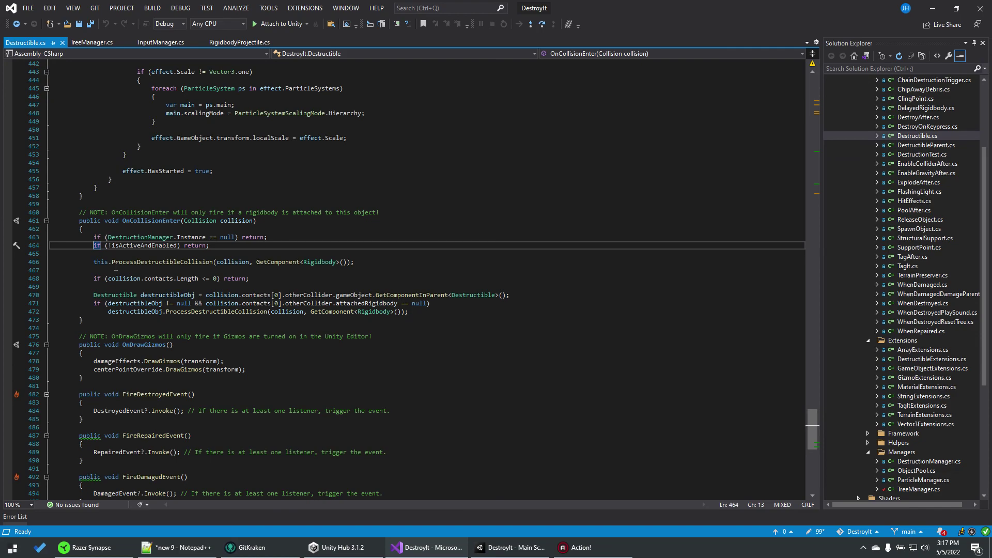
text(//)
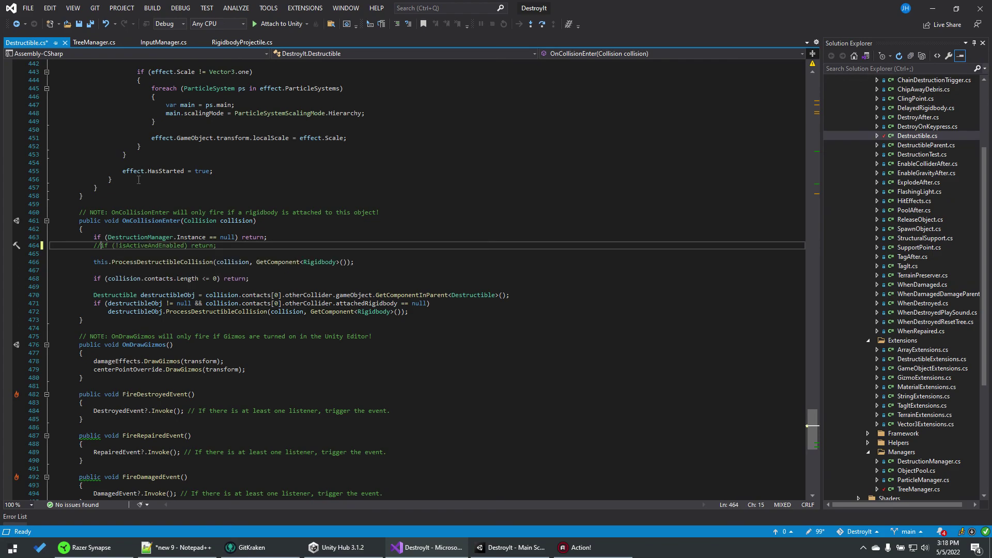
click(78, 23)
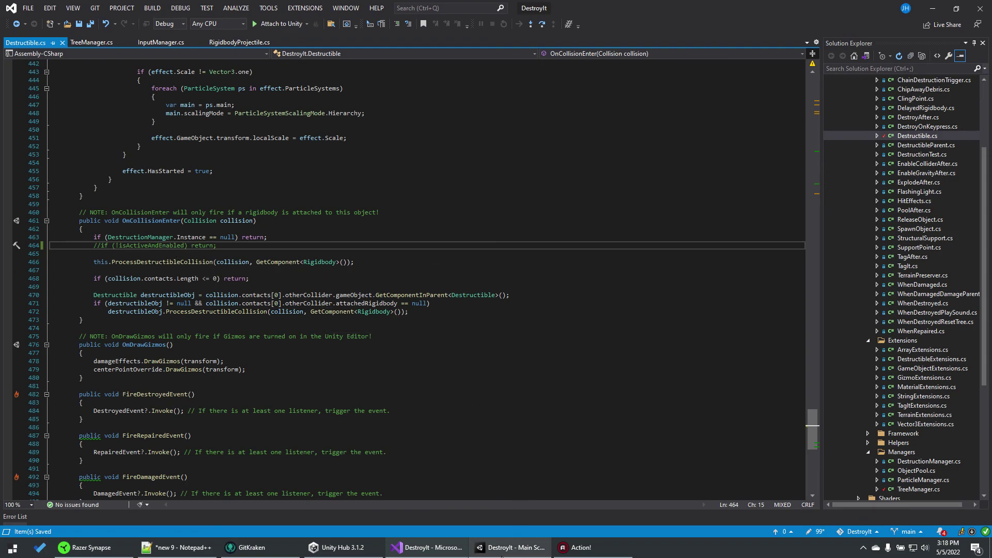
Bring Unity to the front and enter play mode in the demo scene.
click(503, 548)
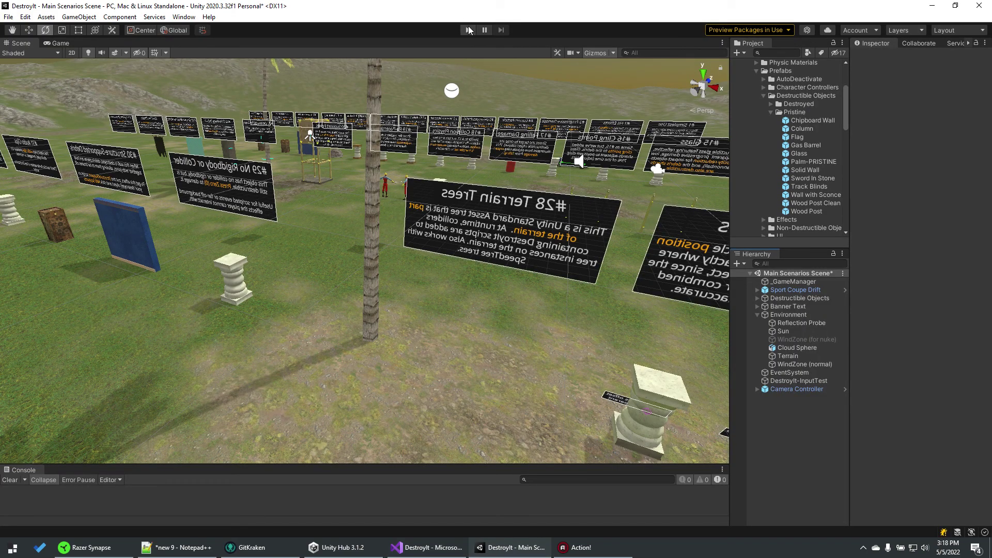
click(428, 548)
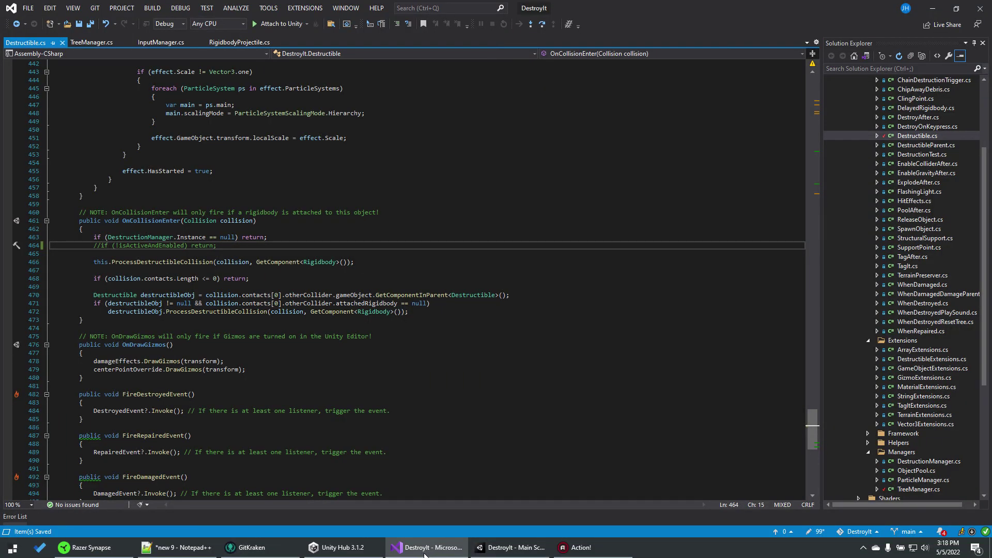
mouse_move(510, 548)
click(499, 553)
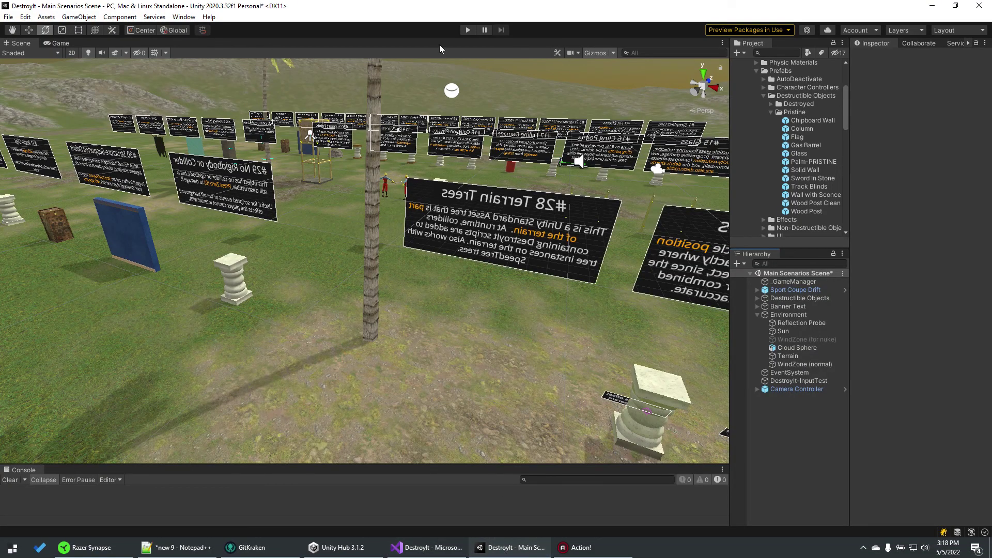
click(467, 30)
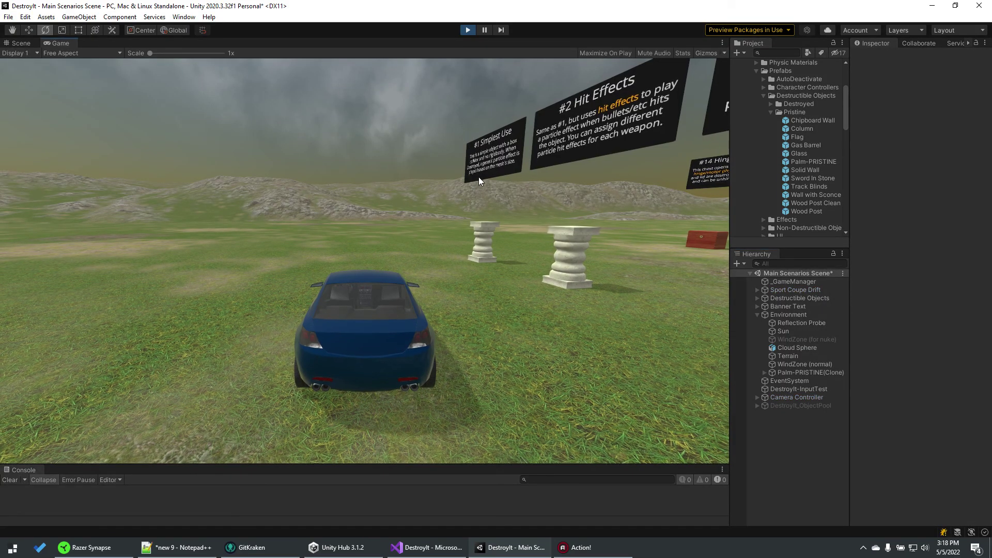
Drive the coupe with W, A and D past the columns toward the palm tree.
key(w)
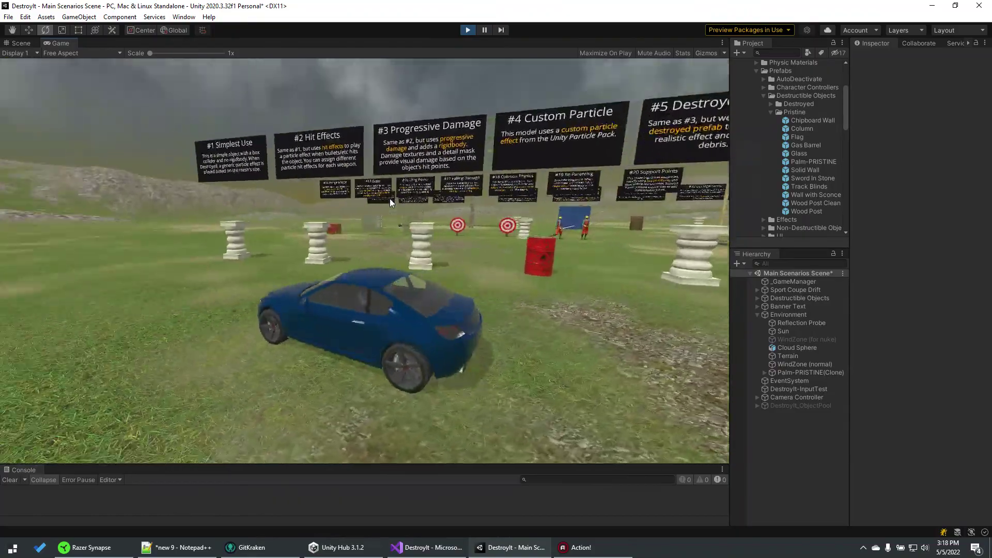
key(a)
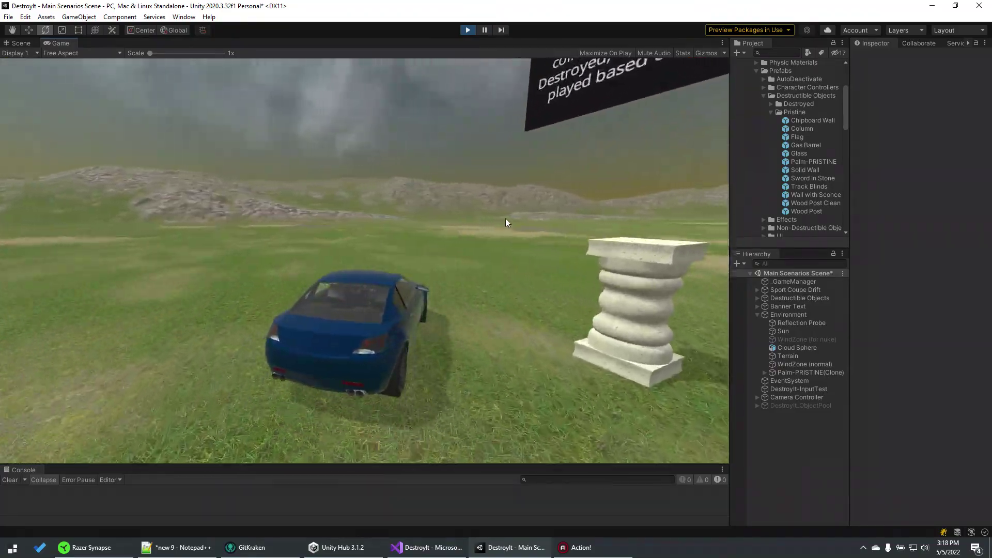
key(d)
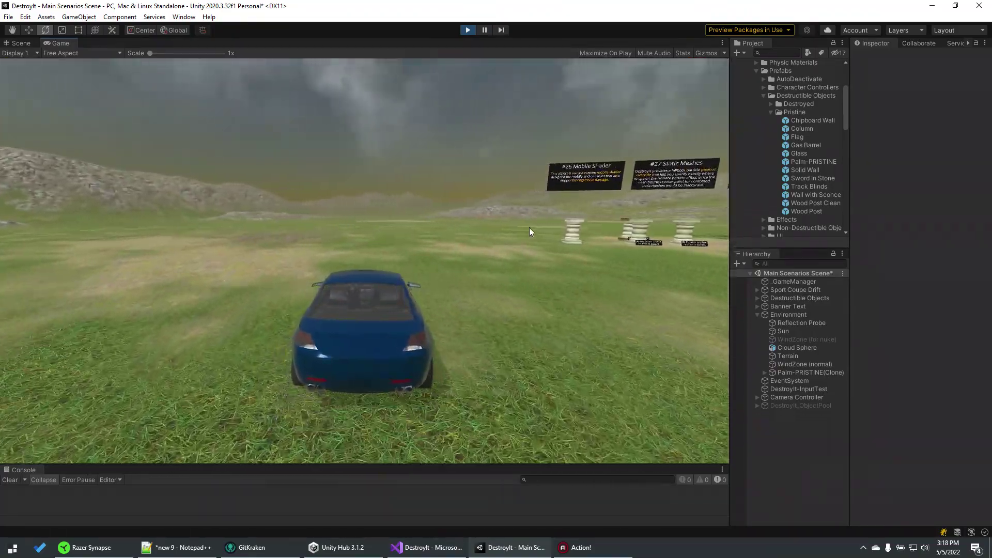
key(w)
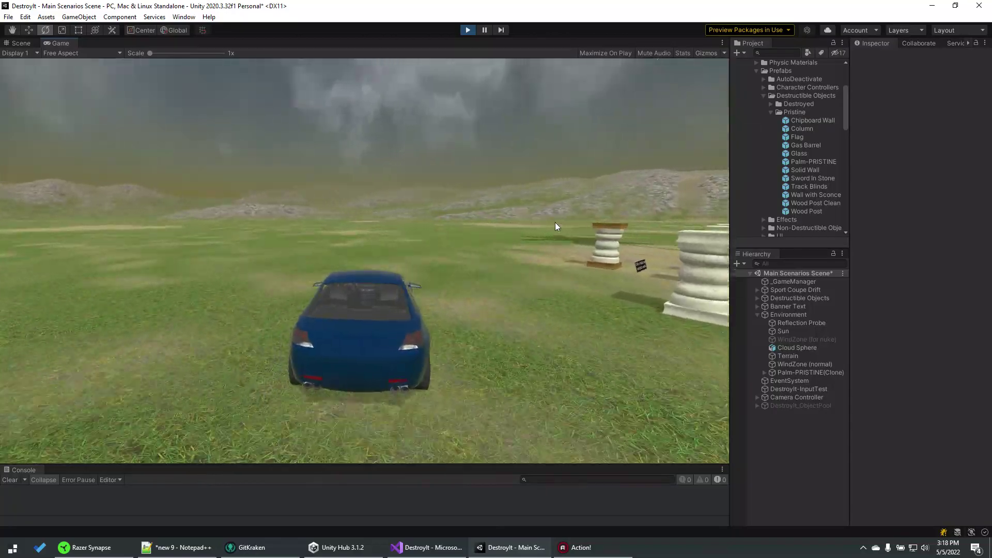
key(d)
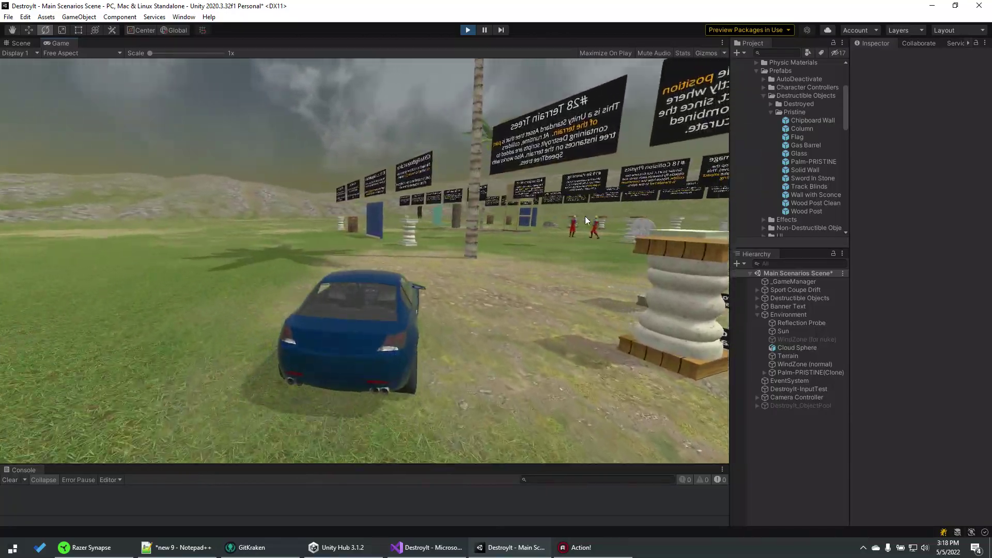
key(d)
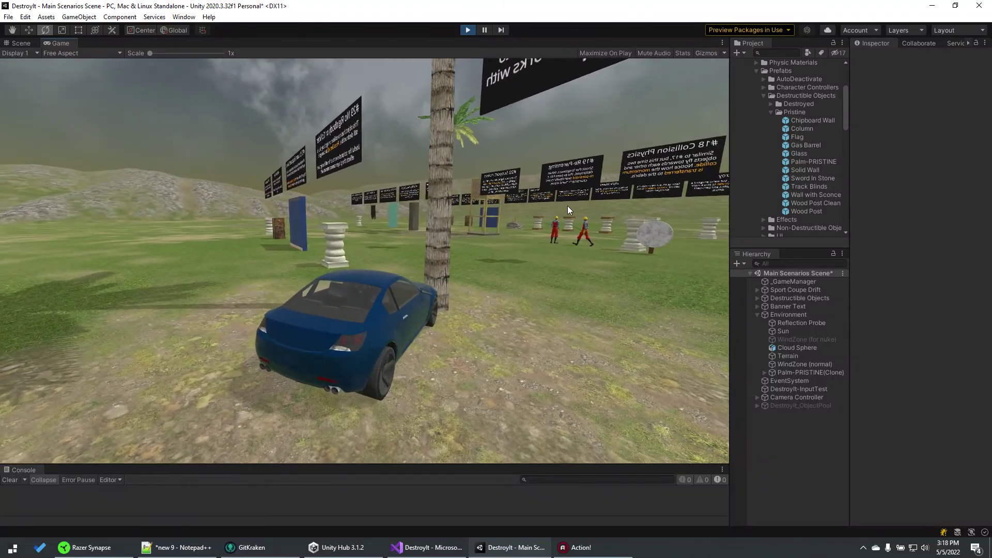
key(d)
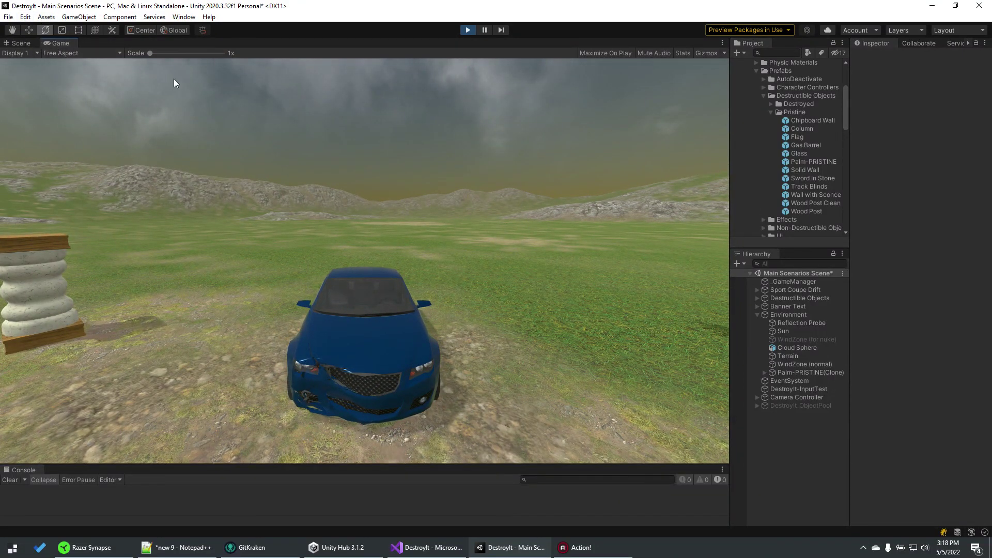
Inspect Palm-PRISTINE(Clone)'s child Palm-LOD0 Destructible settings, then stop play mode.
click(796, 372)
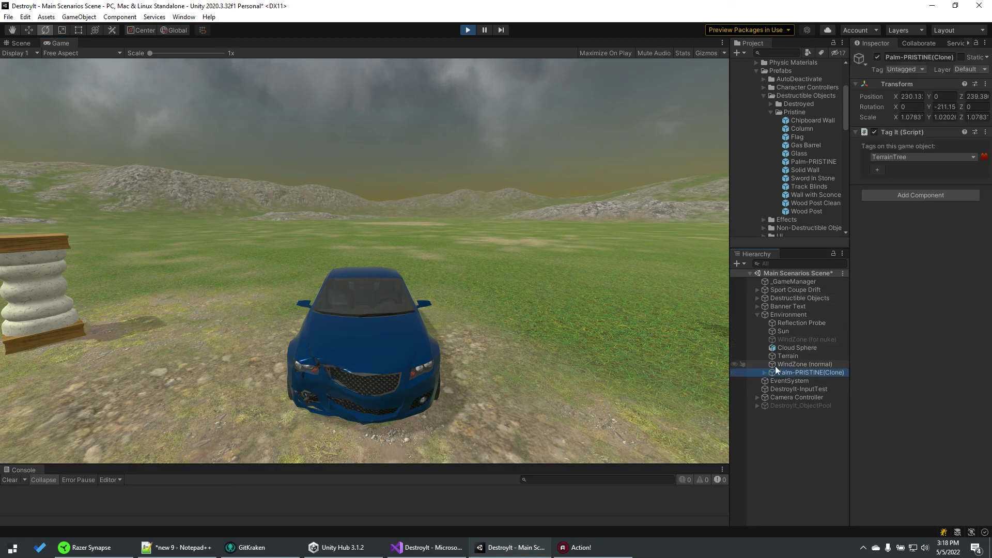
click(765, 372)
click(794, 380)
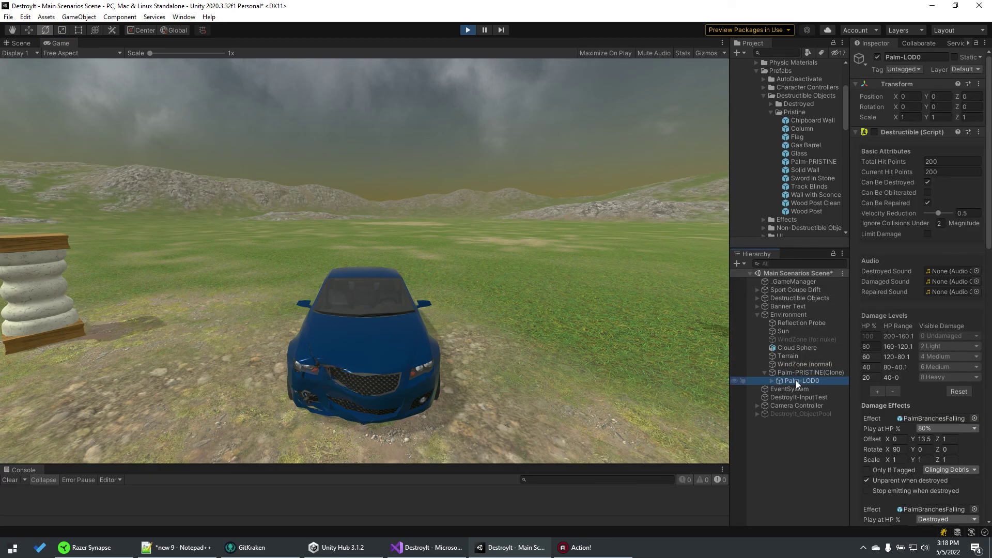
click(468, 29)
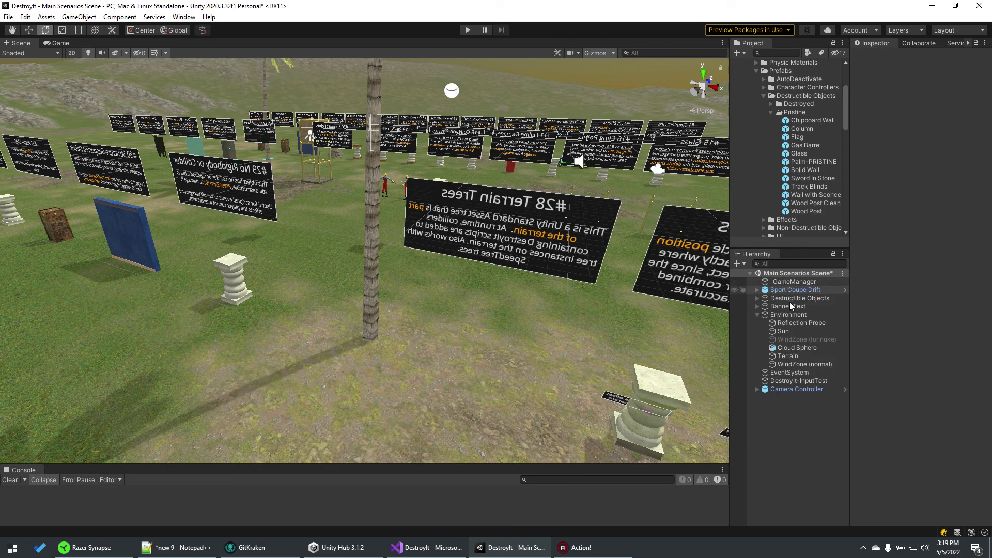
Run Update Trees from the Tree Manager component on _GameManager.
click(787, 283)
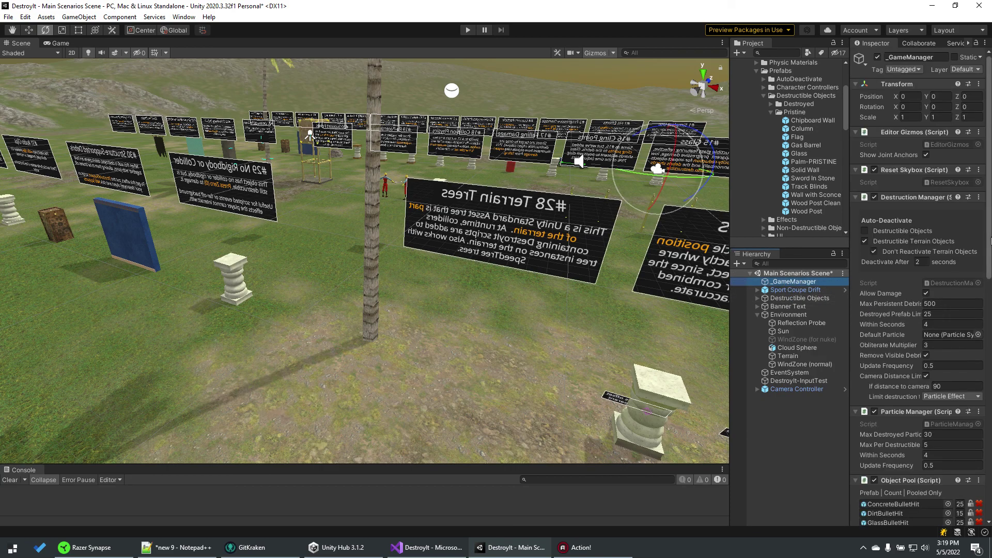
scroll(936, 349, down, 10)
scroll(936, 382, down, 8)
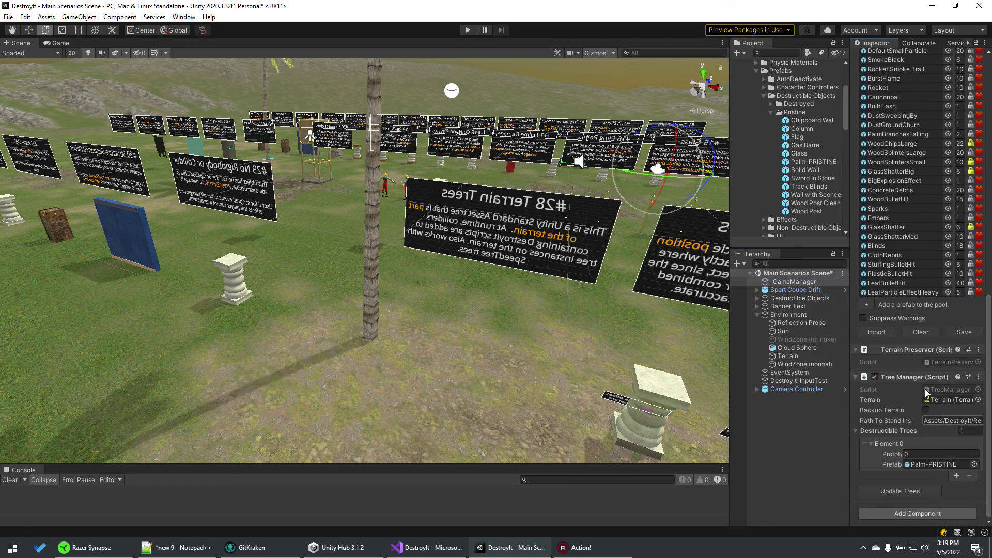
click(901, 490)
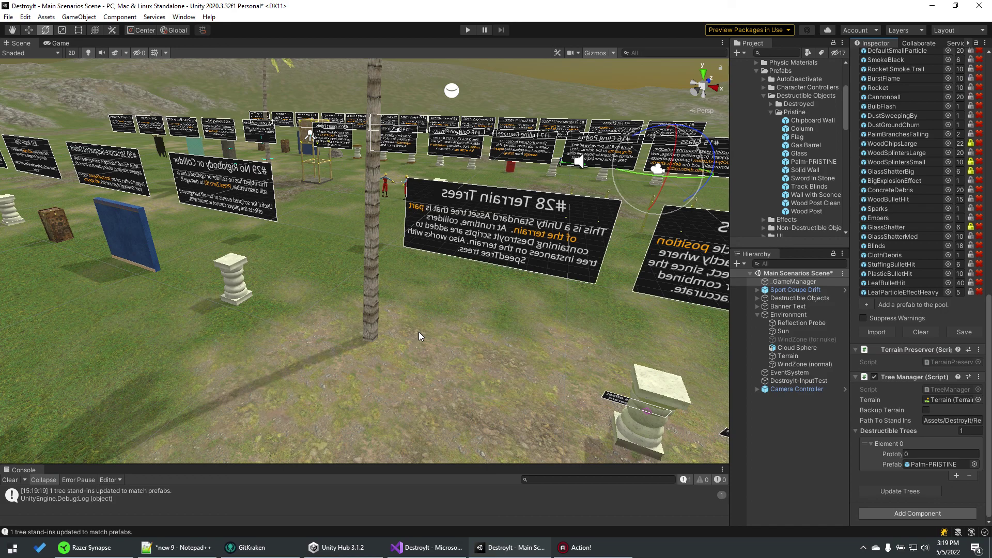
Enter play mode, ram the coupe into the palm by the #28 Terrain Trees sign, then stop.
click(467, 30)
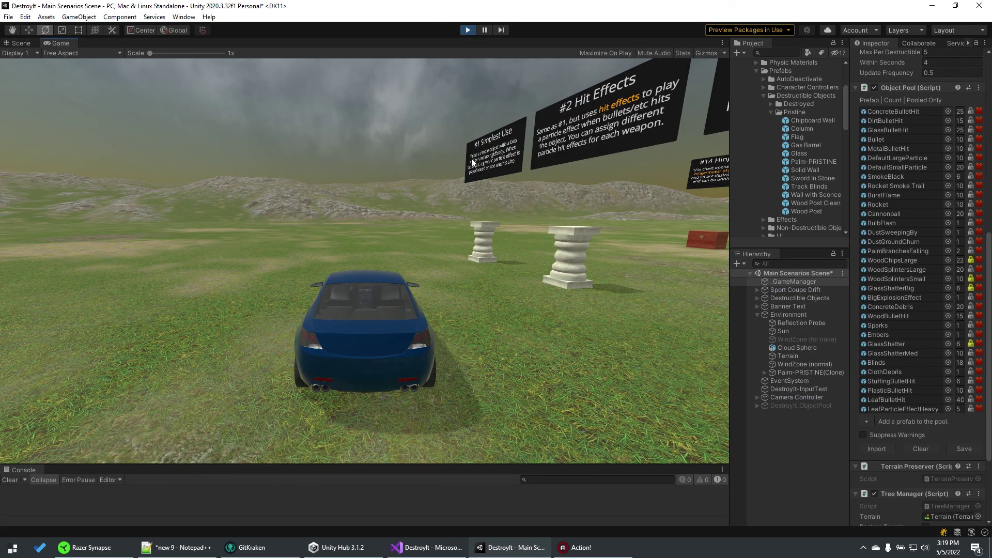
key(w)
key(a)
key(d)
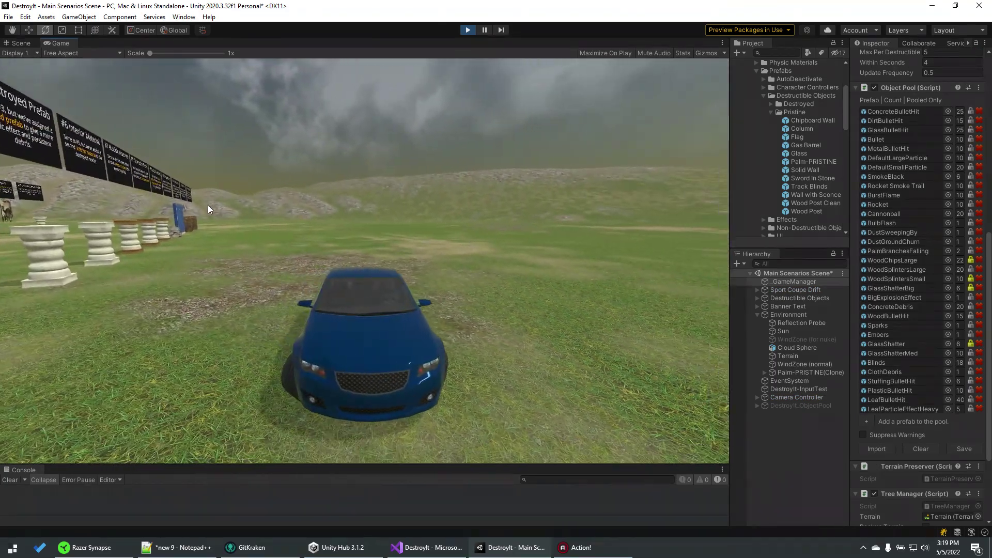
key(a)
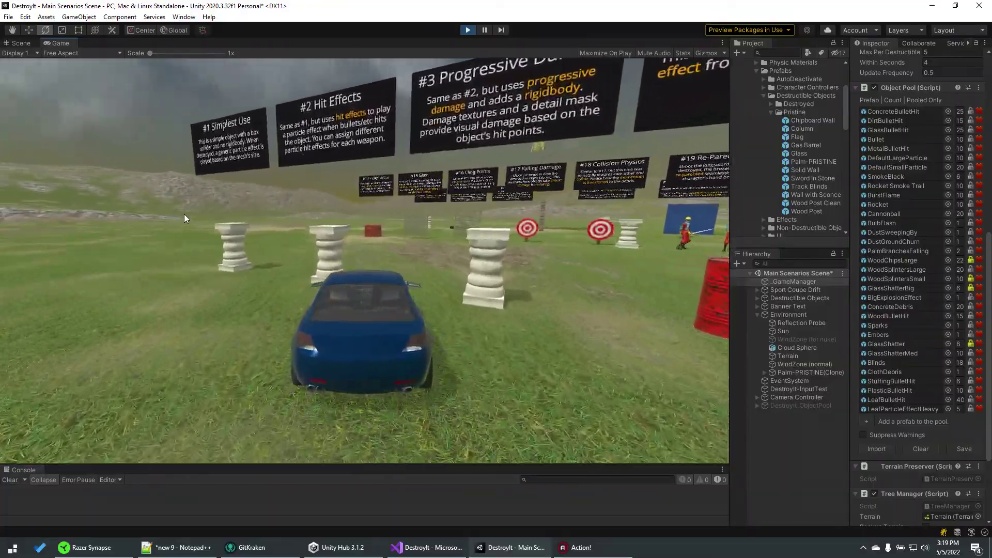
key(d)
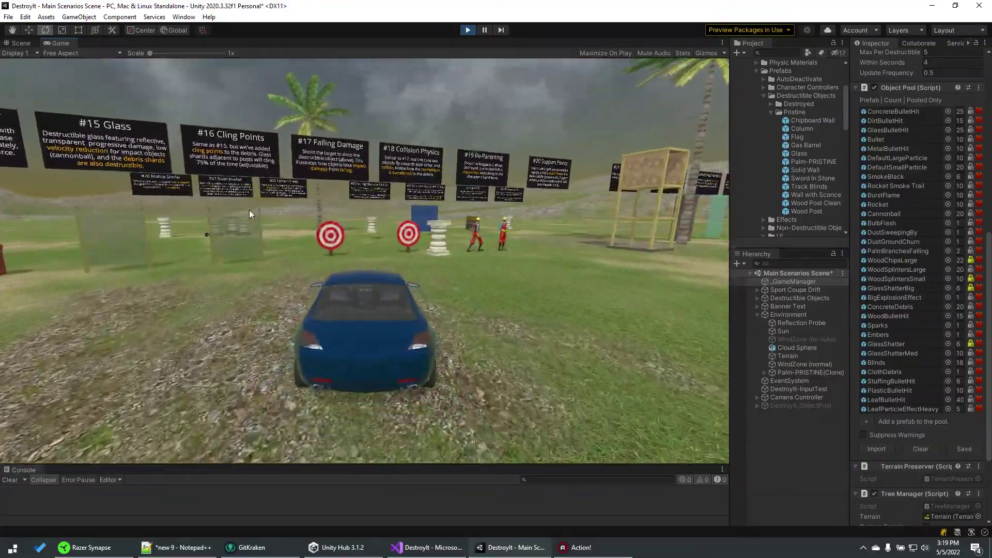
key(w)
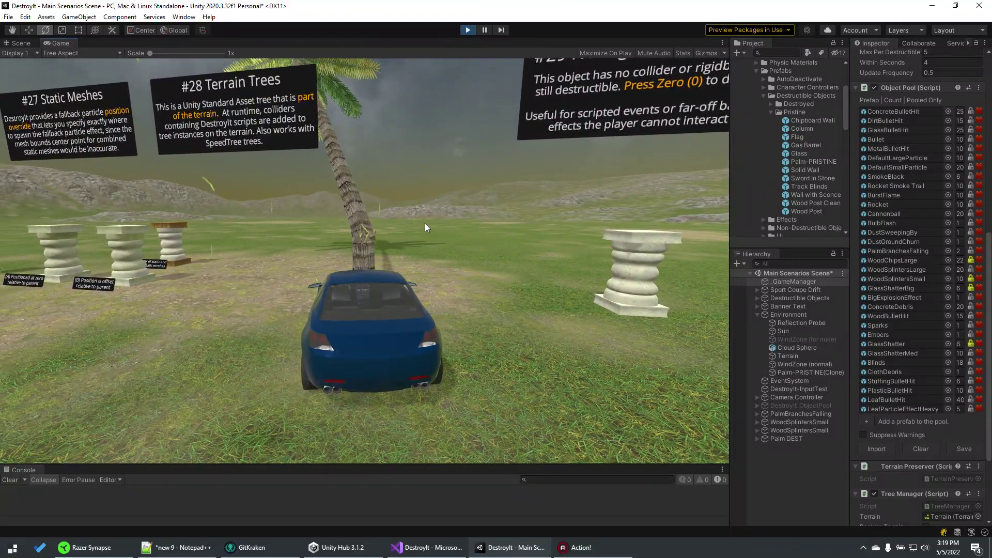
click(469, 30)
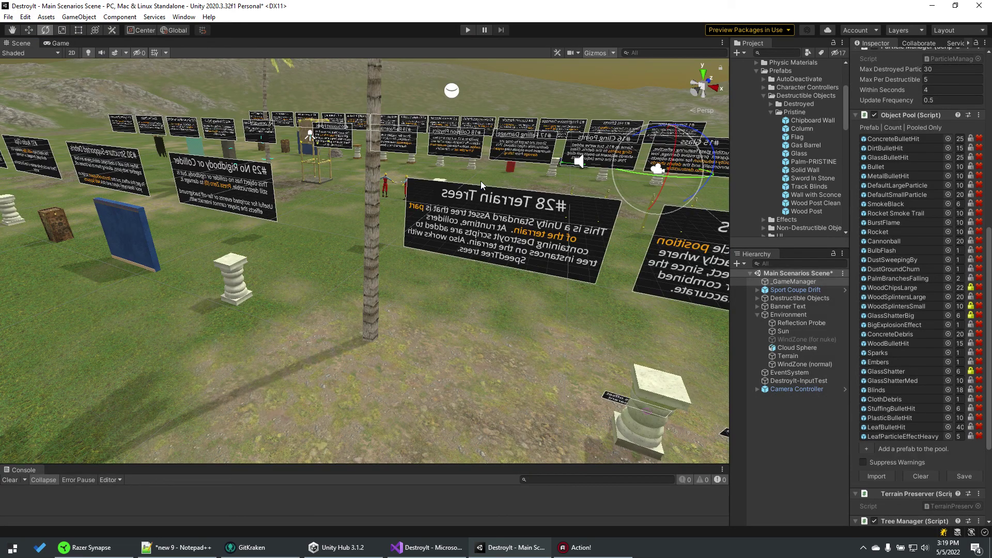